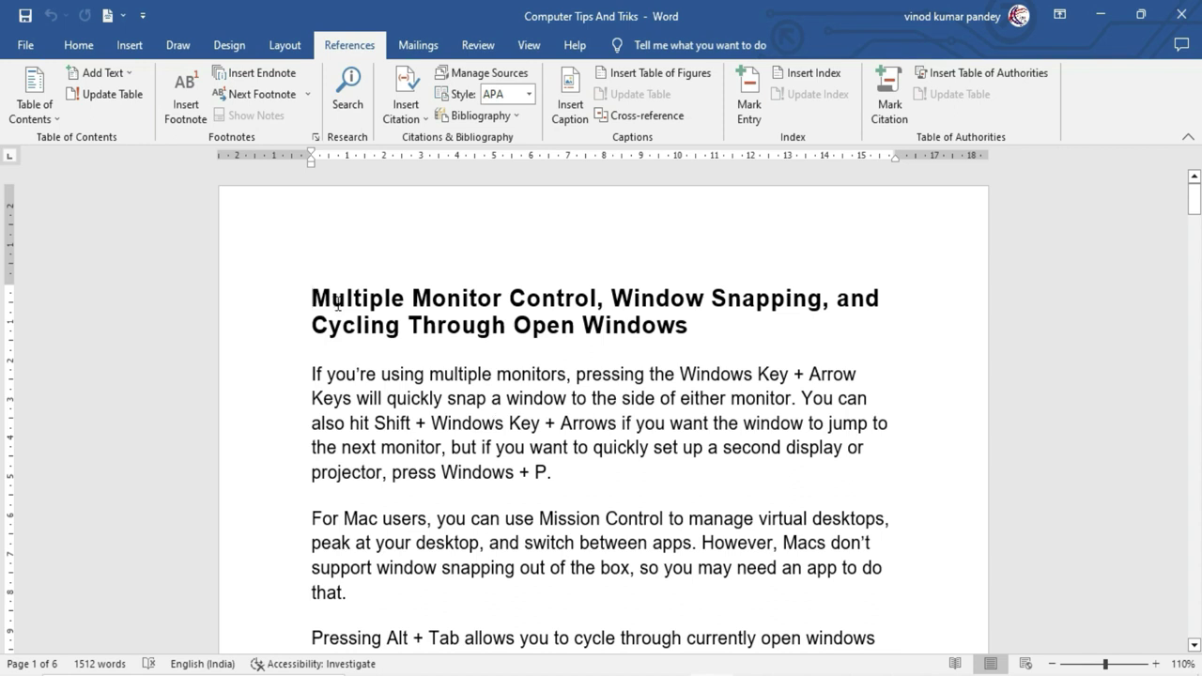
Step: Add footnote 1 reading 'Operating System' right after 'Windows' in the first heading
double_click(643, 333)
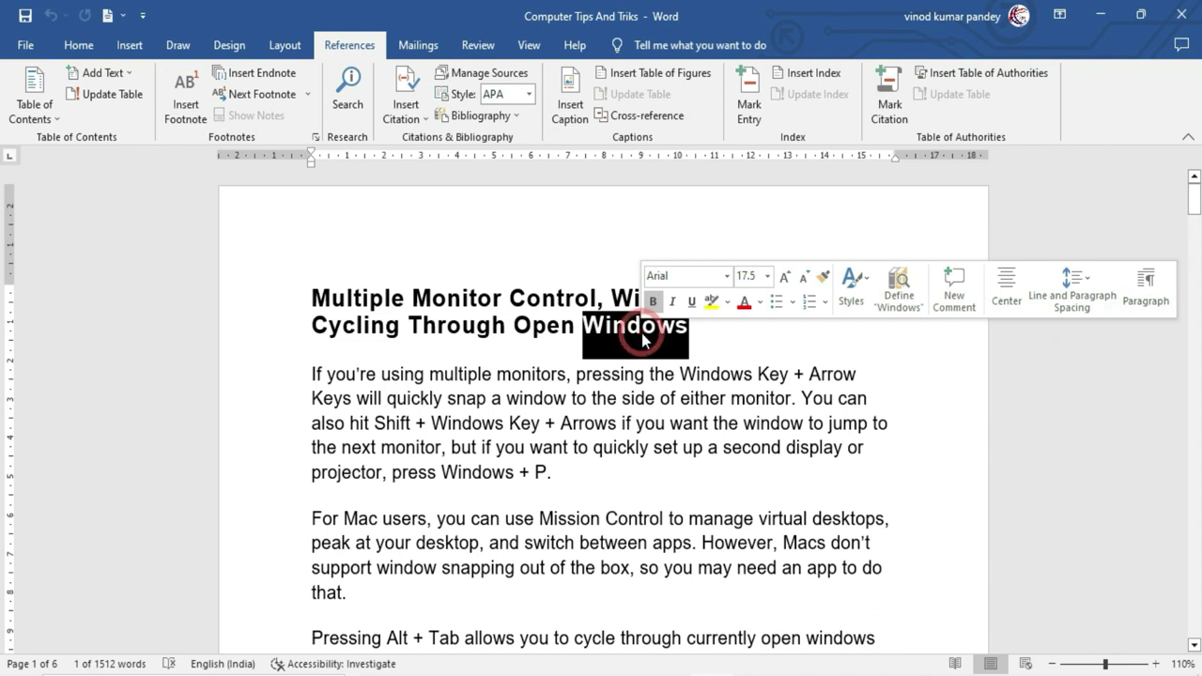
click(717, 356)
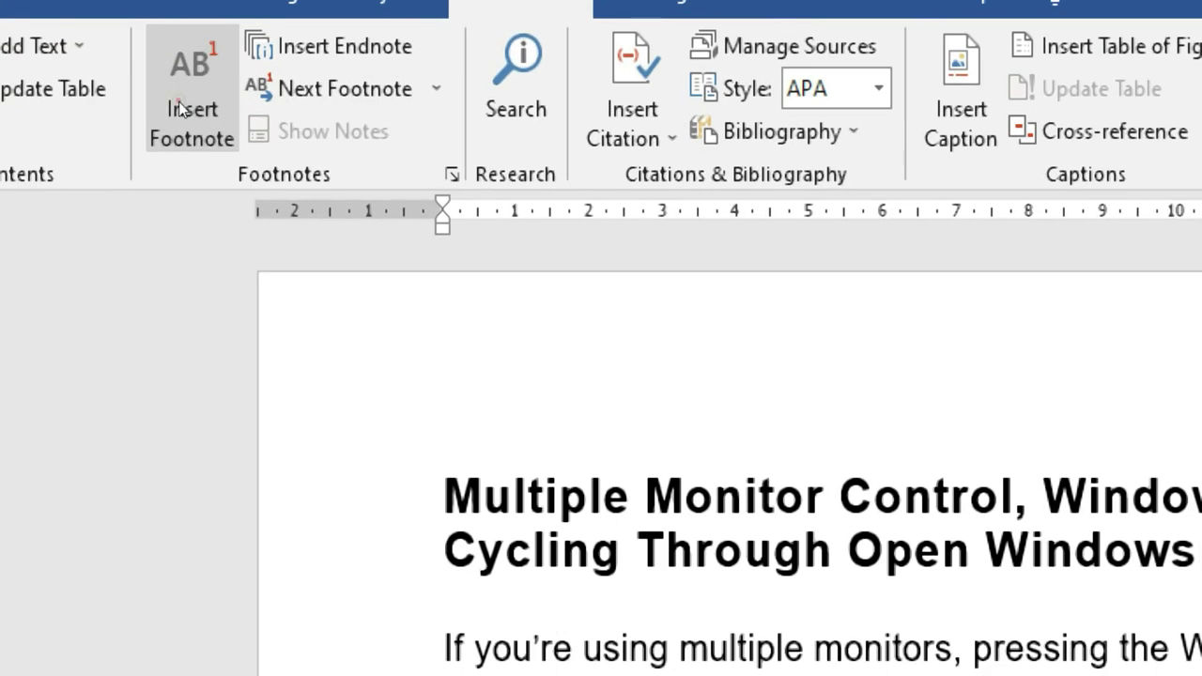
click(181, 110)
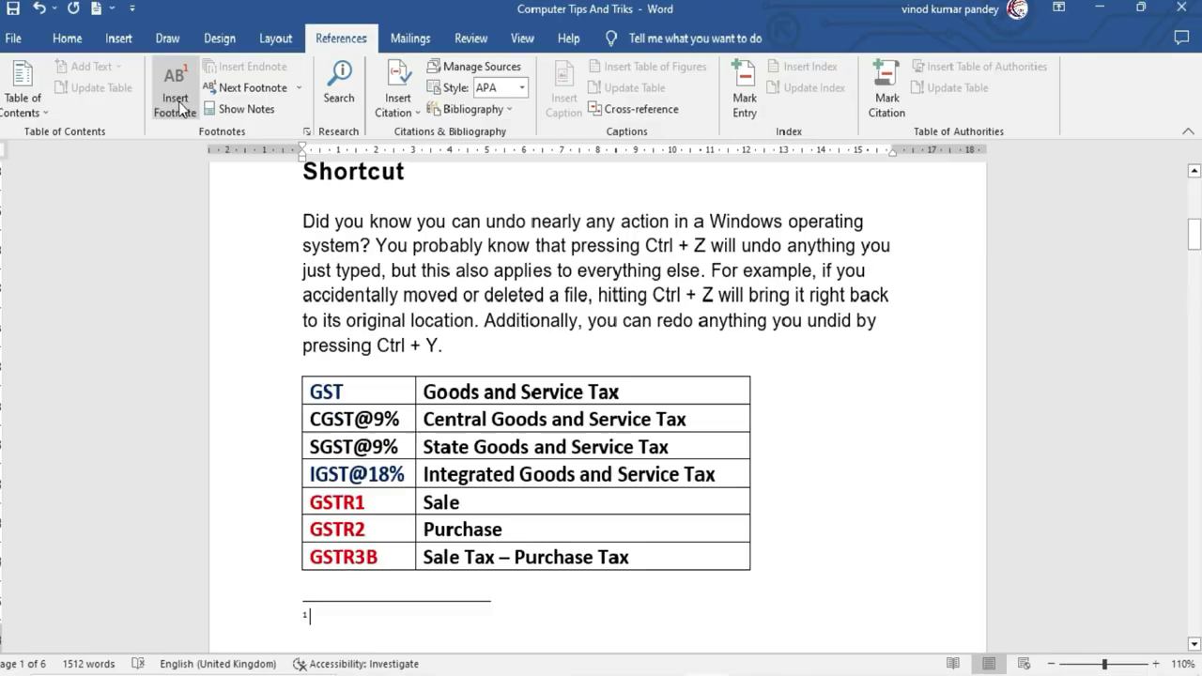
scroll(367, 476, down, 3)
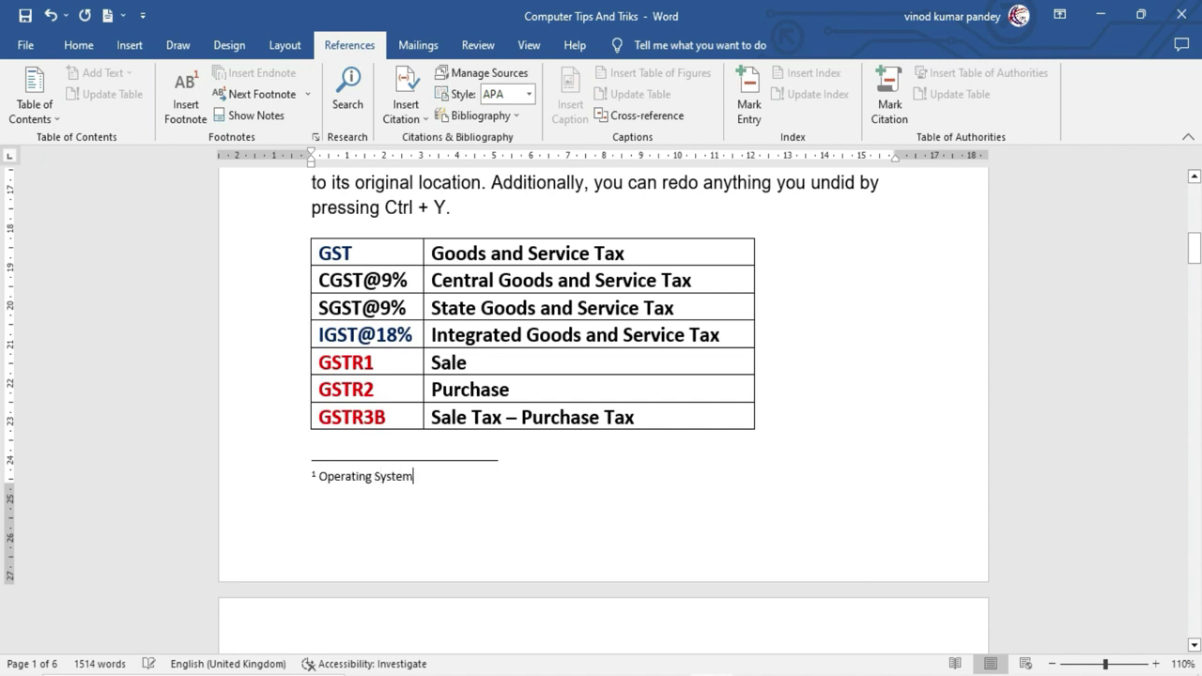
drag(1194, 249, 1194, 193)
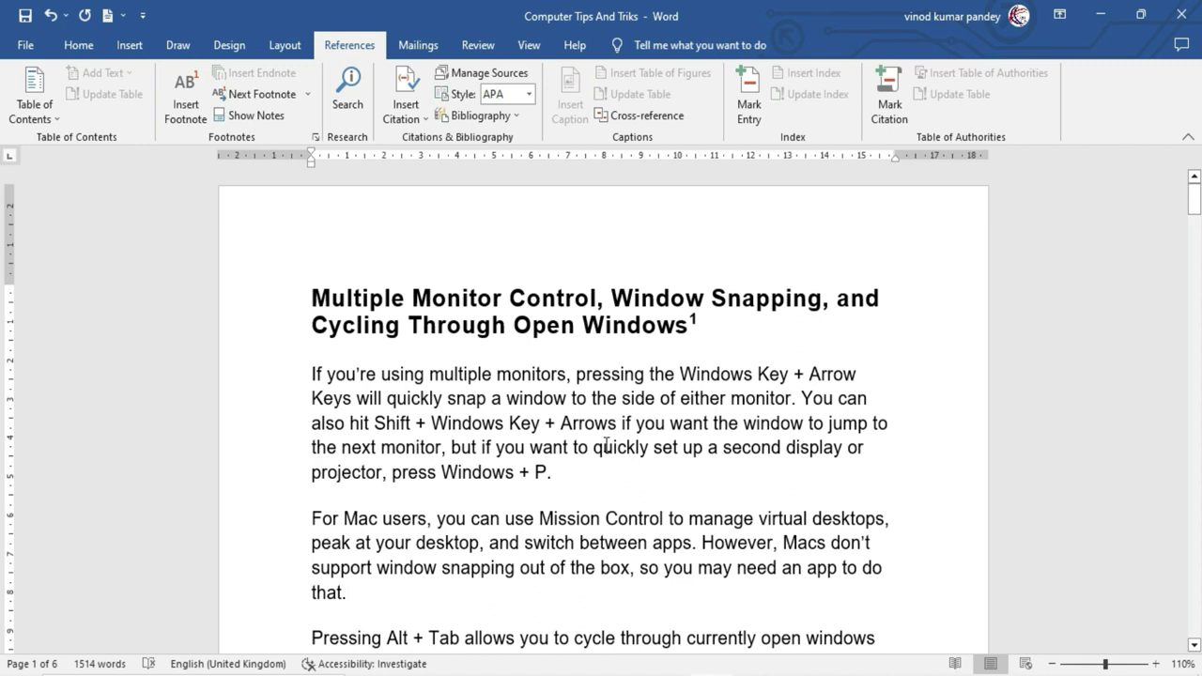
Step: Add footnote 2 reading 'Personal Computer' after the word PC on page 2
scroll(605, 445, down, 3)
scroll(601, 451, down, 3)
scroll(591, 460, down, 5)
scroll(584, 467, down, 4)
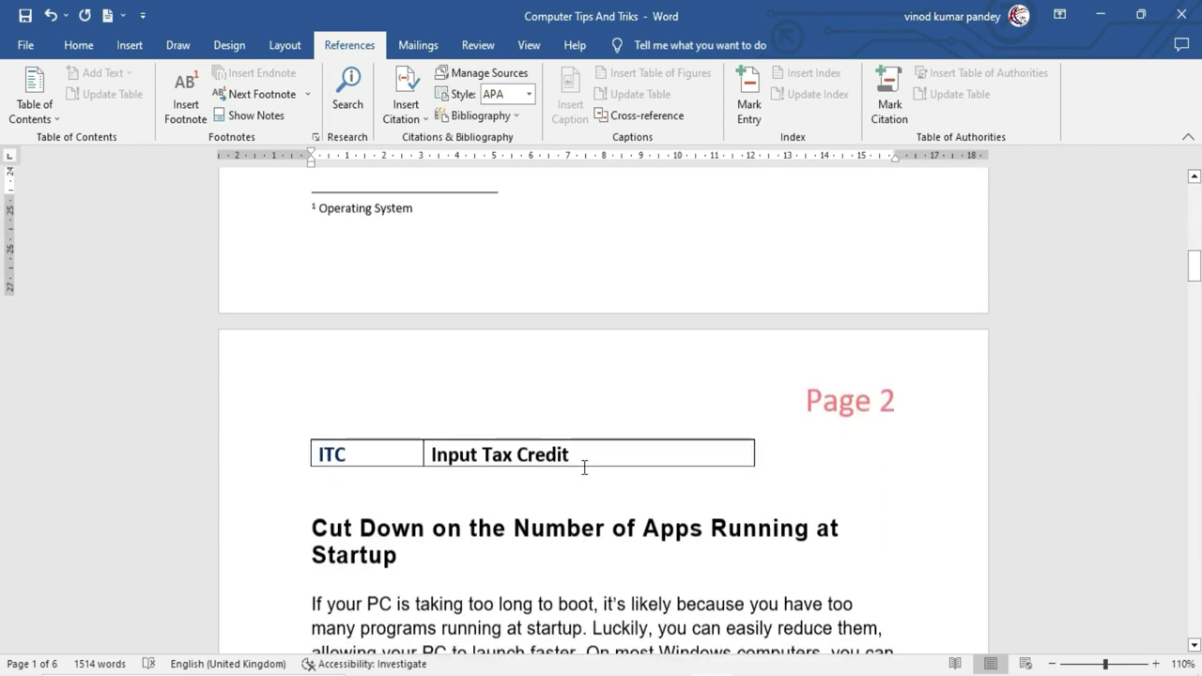
scroll(584, 467, down, 4)
scroll(584, 470, down, 1)
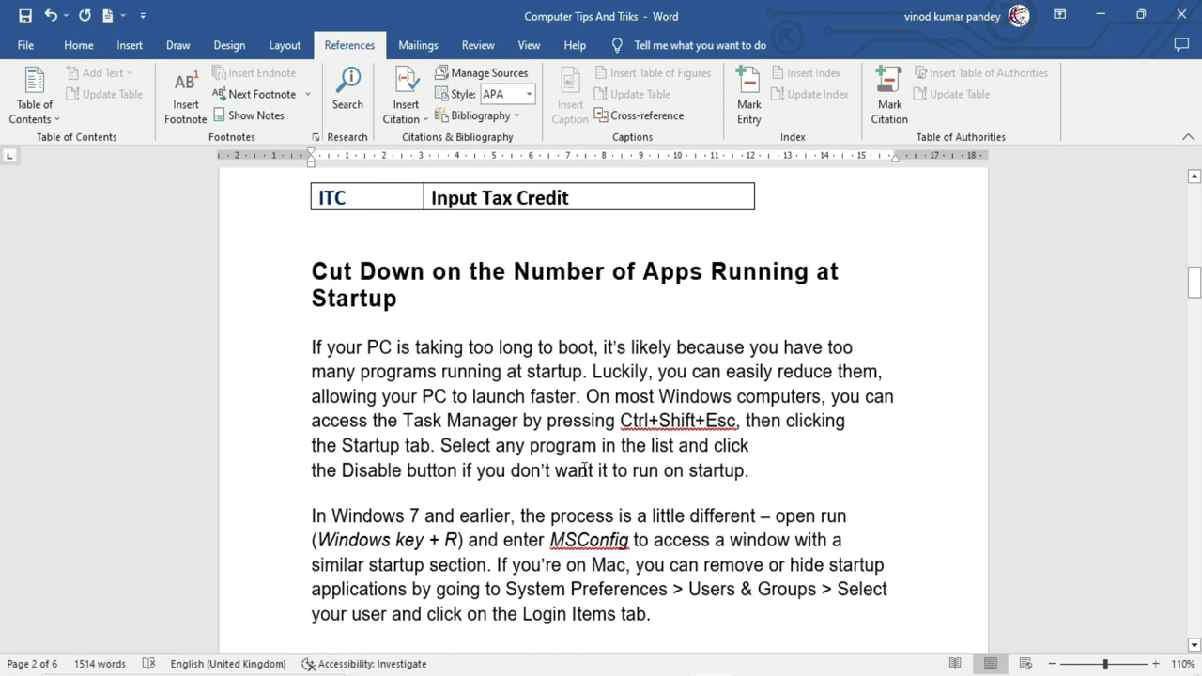
click(392, 347)
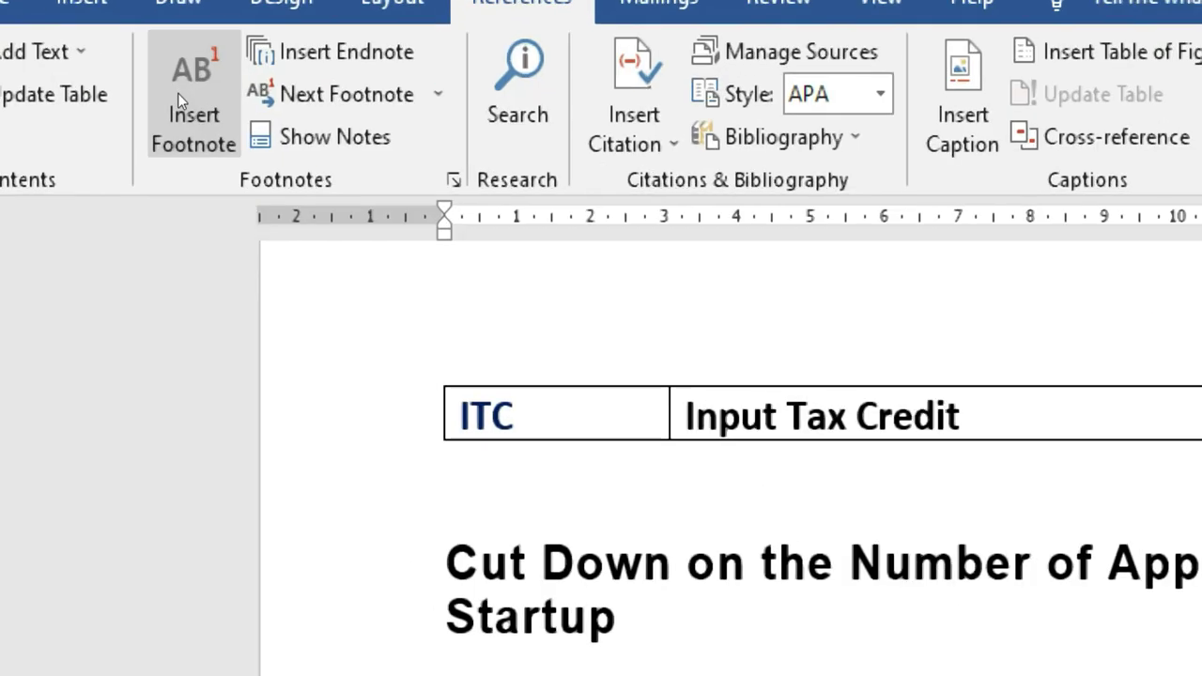
click(178, 93)
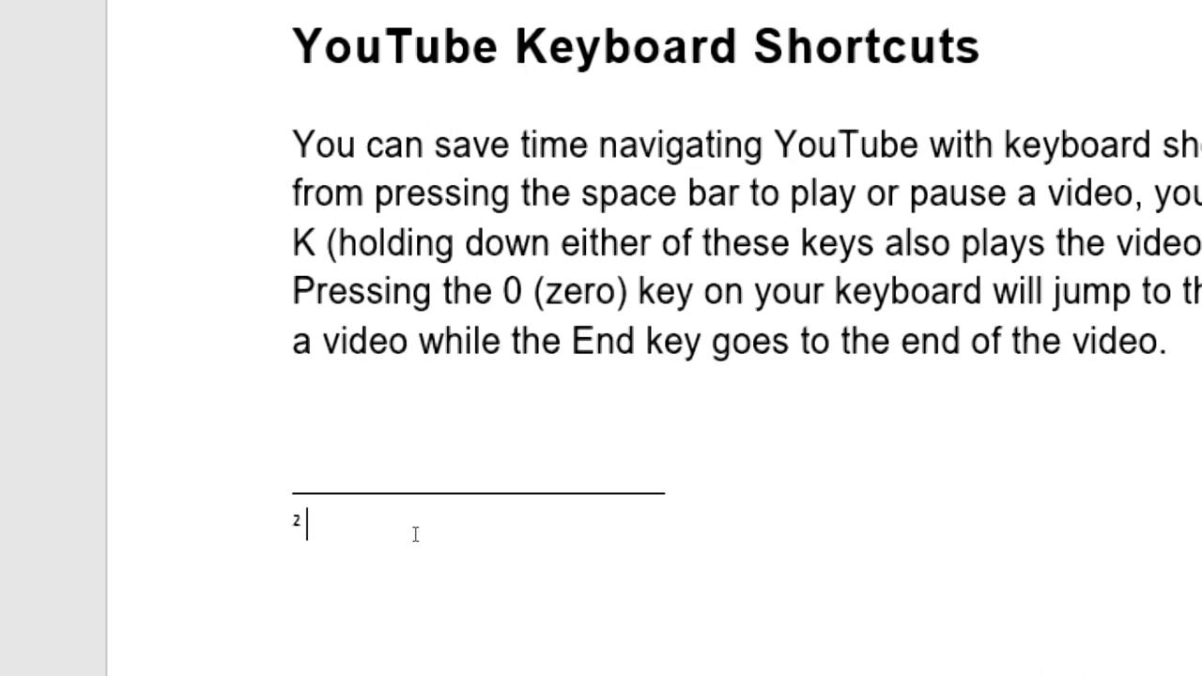
text(Per)
text(sonal Computer)
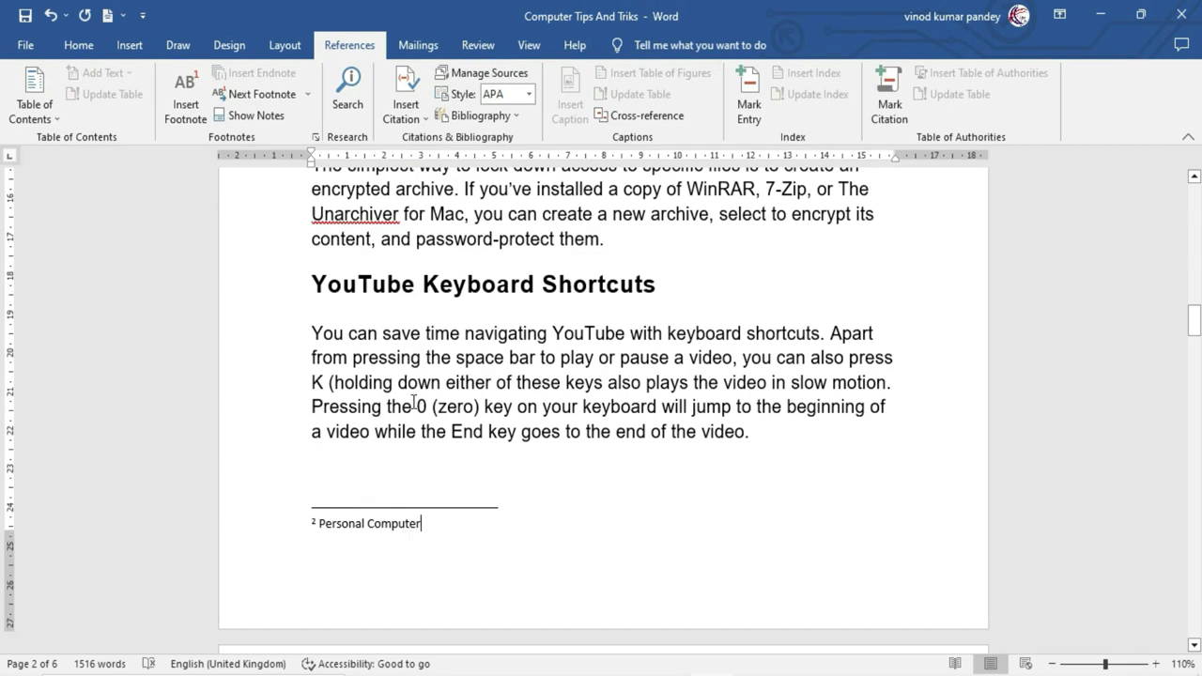
scroll(414, 402, up, 3)
scroll(409, 375, up, 3)
scroll(402, 354, up, 3)
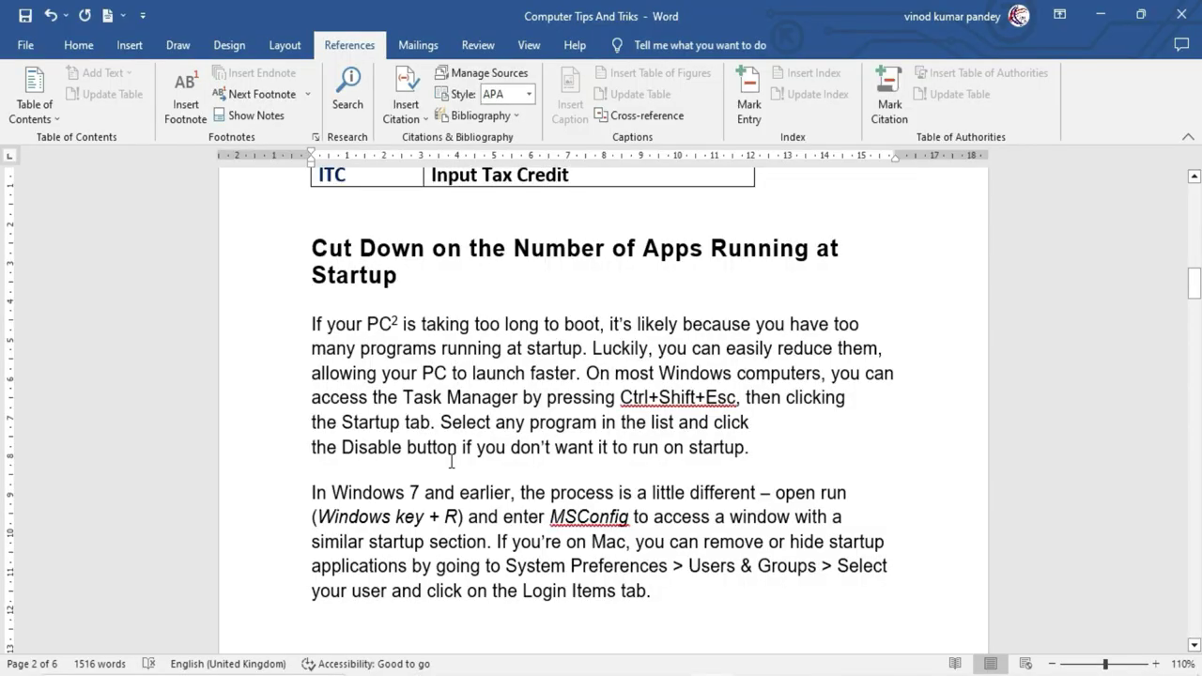
Step: Insert an endnote with text 'excelintech' after 'Password' in the Find Your Wi-Fi Password heading
scroll(456, 469, down, 6)
scroll(456, 470, down, 4)
scroll(457, 471, down, 4)
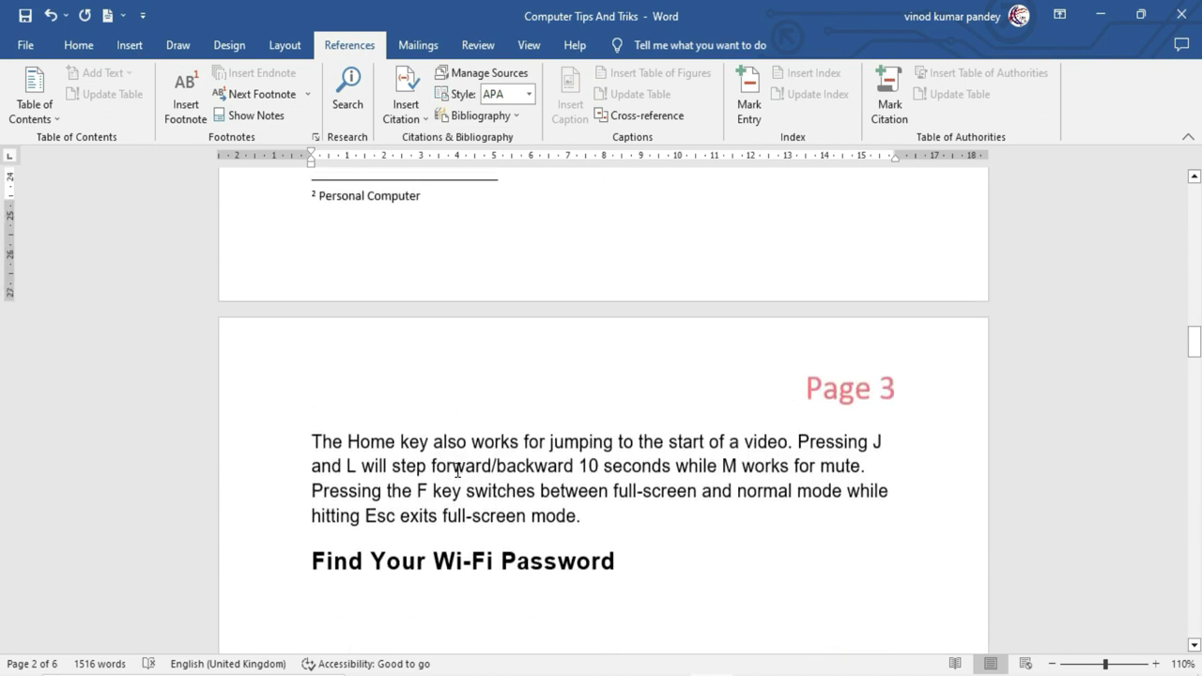
scroll(457, 472, down, 3)
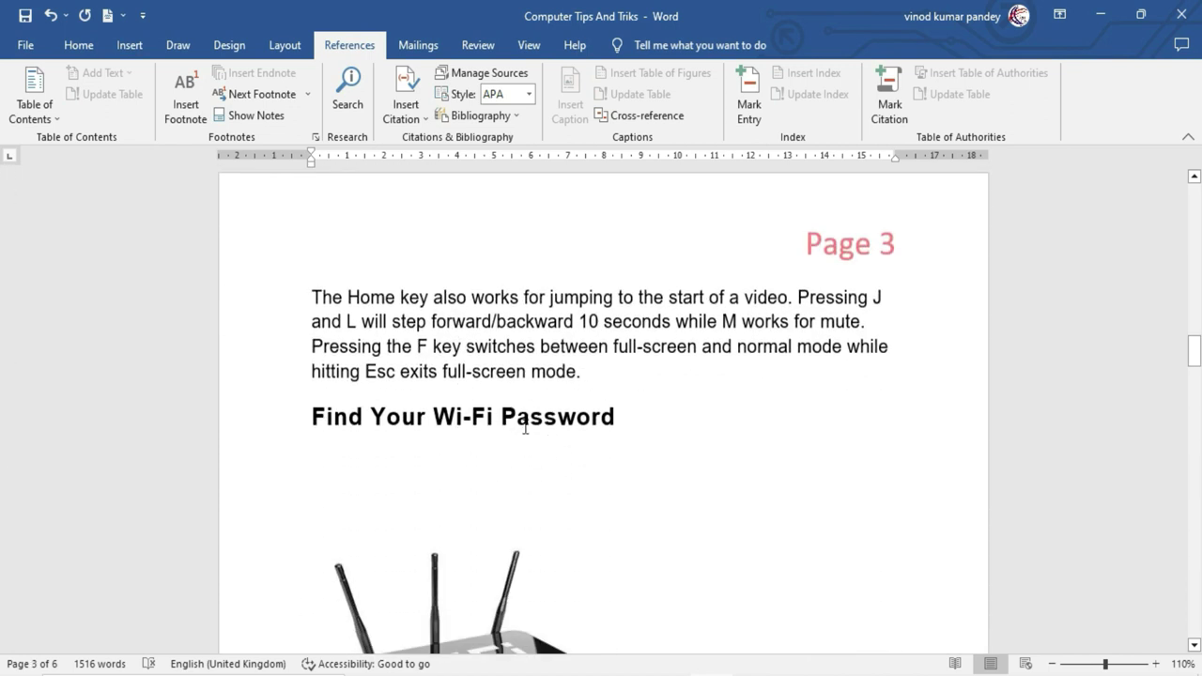
click(617, 414)
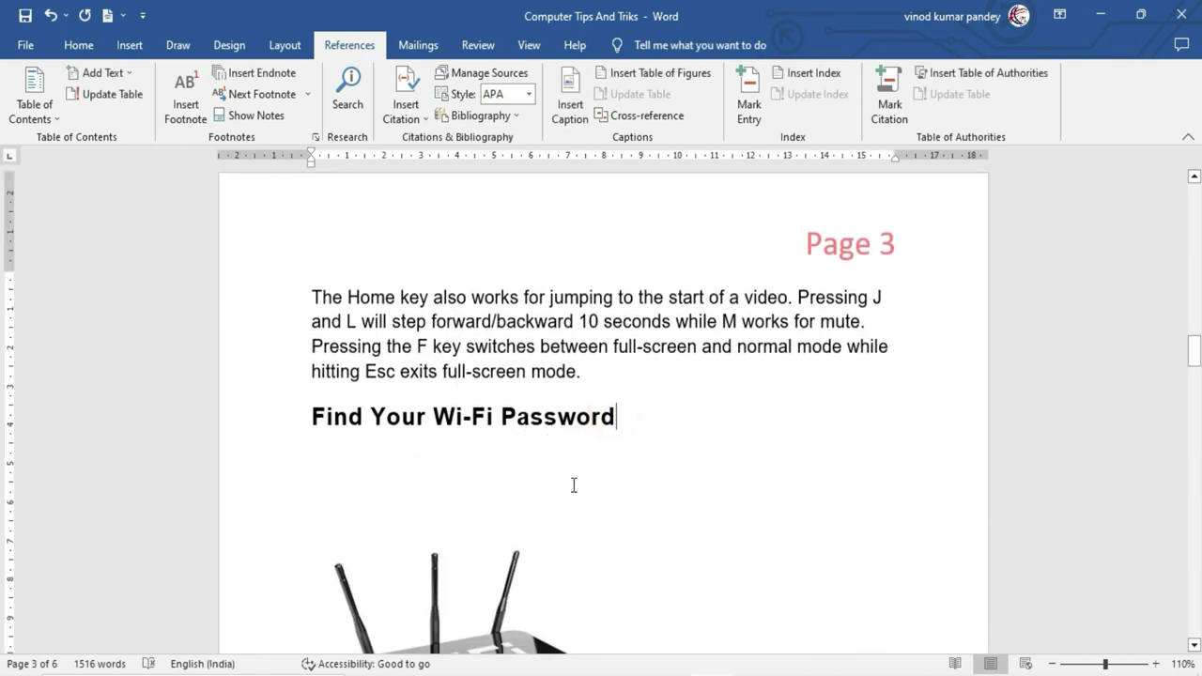
double_click(536, 416)
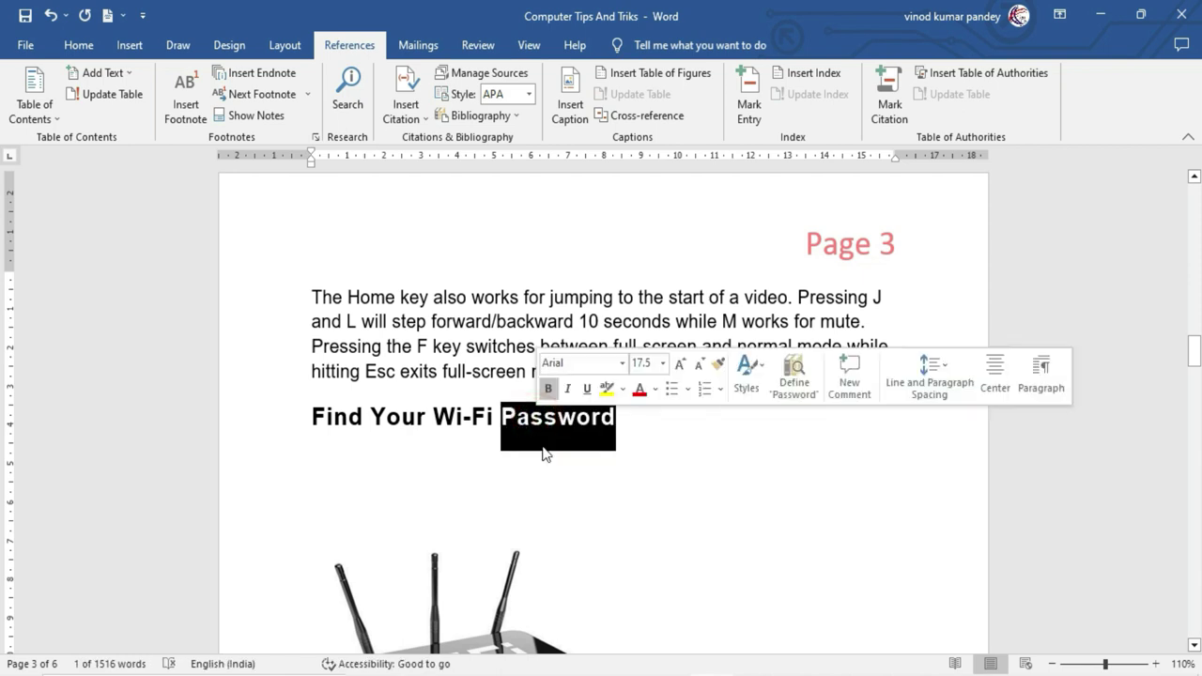
click(625, 416)
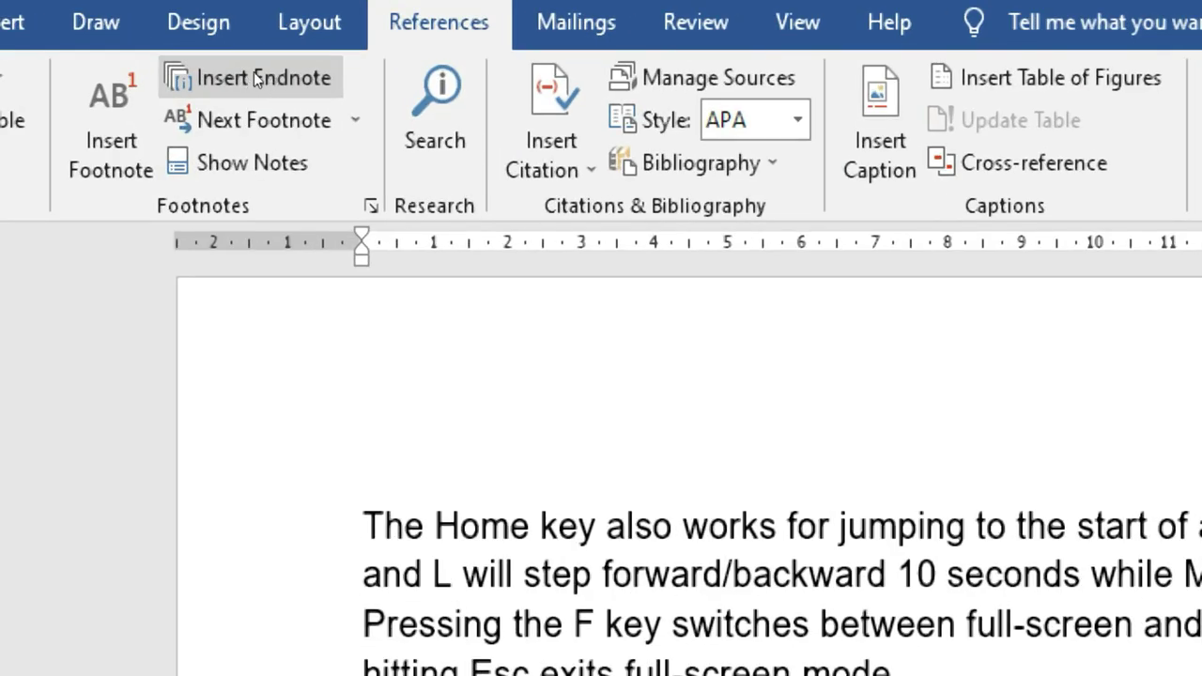
click(253, 71)
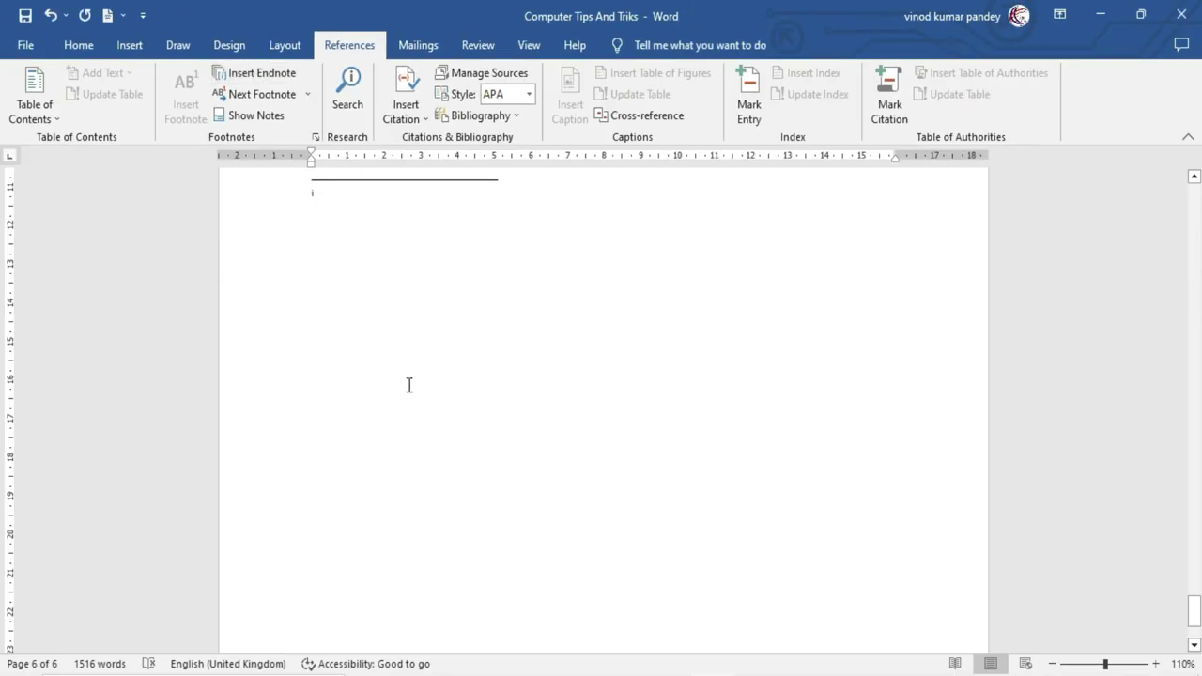
scroll(407, 385, up, 1)
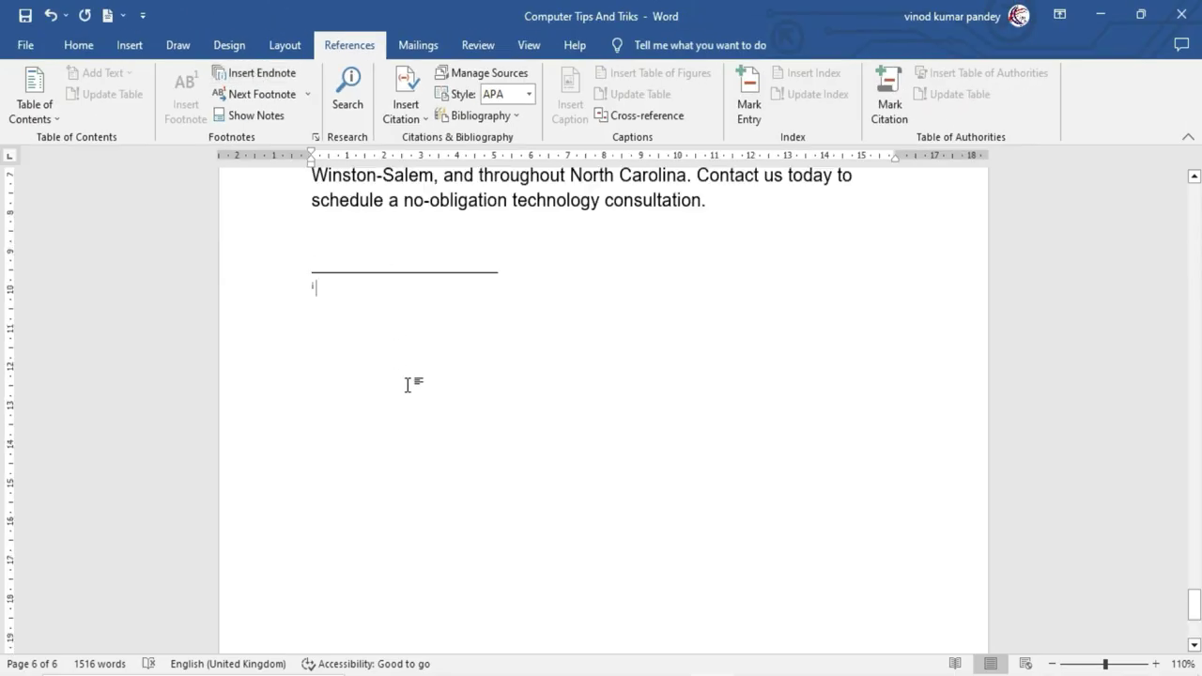
scroll(408, 385, up, 1)
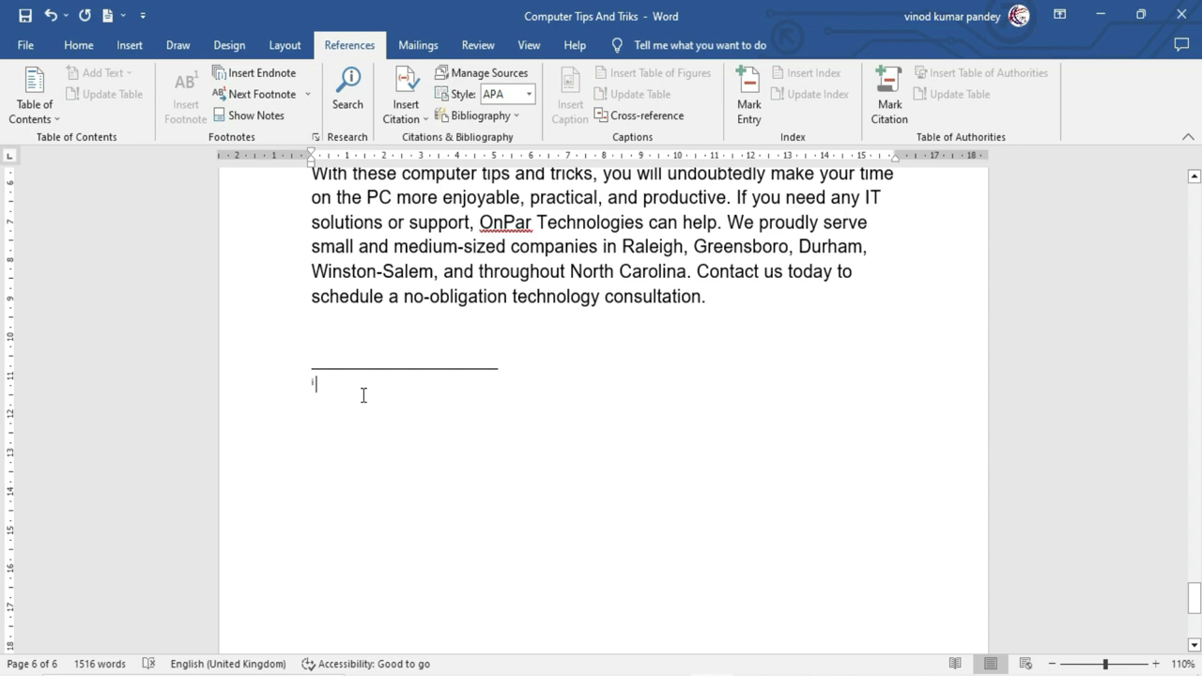
text(excelintech)
drag(1194, 596, 1196, 360)
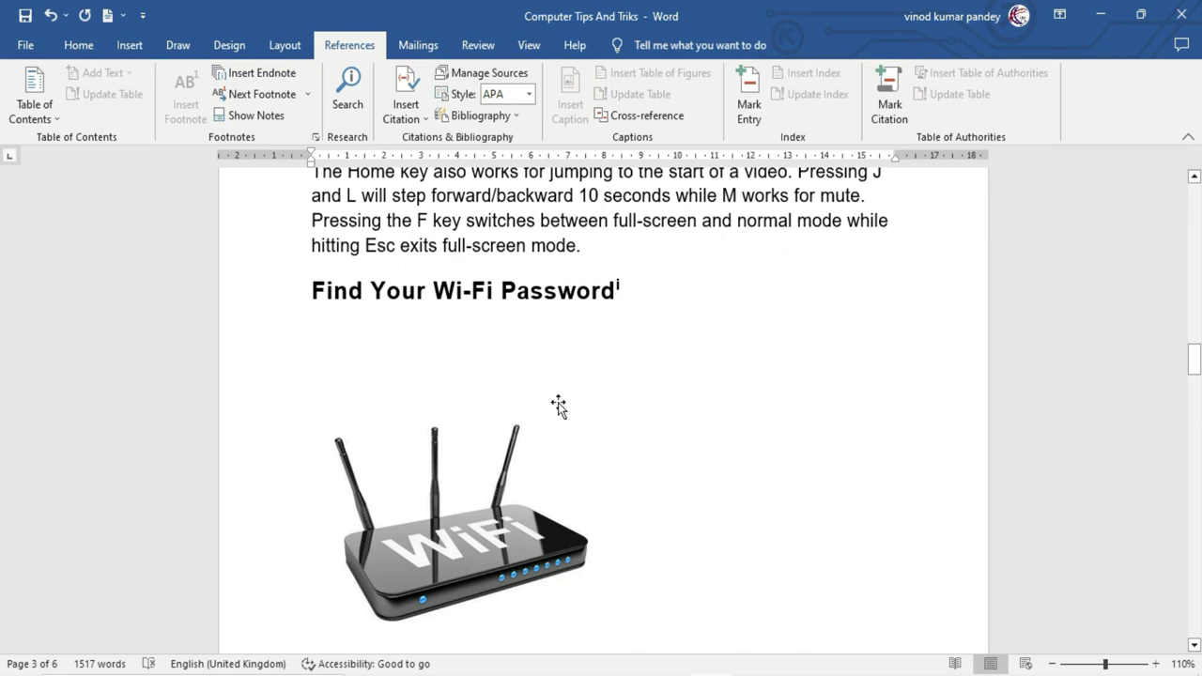
Step: Move 'Emoji Keyboard' back onto its own line
scroll(558, 406, down, 3)
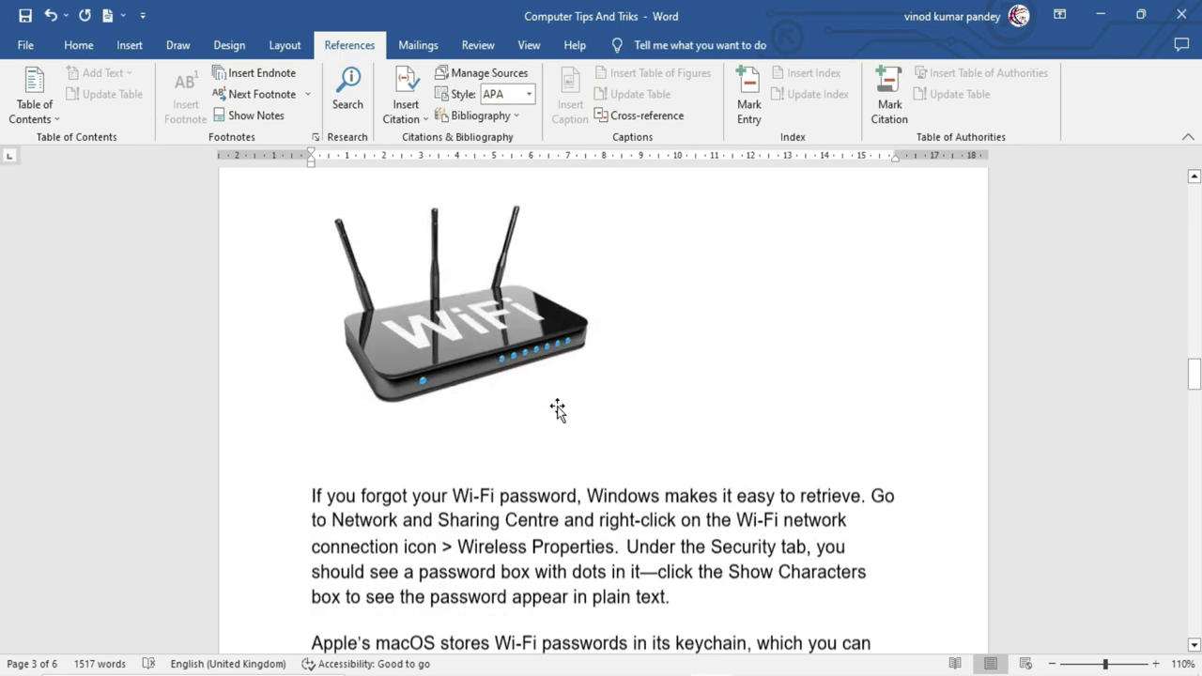
scroll(681, 385, down, 3)
scroll(680, 385, down, 4)
scroll(681, 384, down, 3)
scroll(682, 384, down, 2)
click(690, 442)
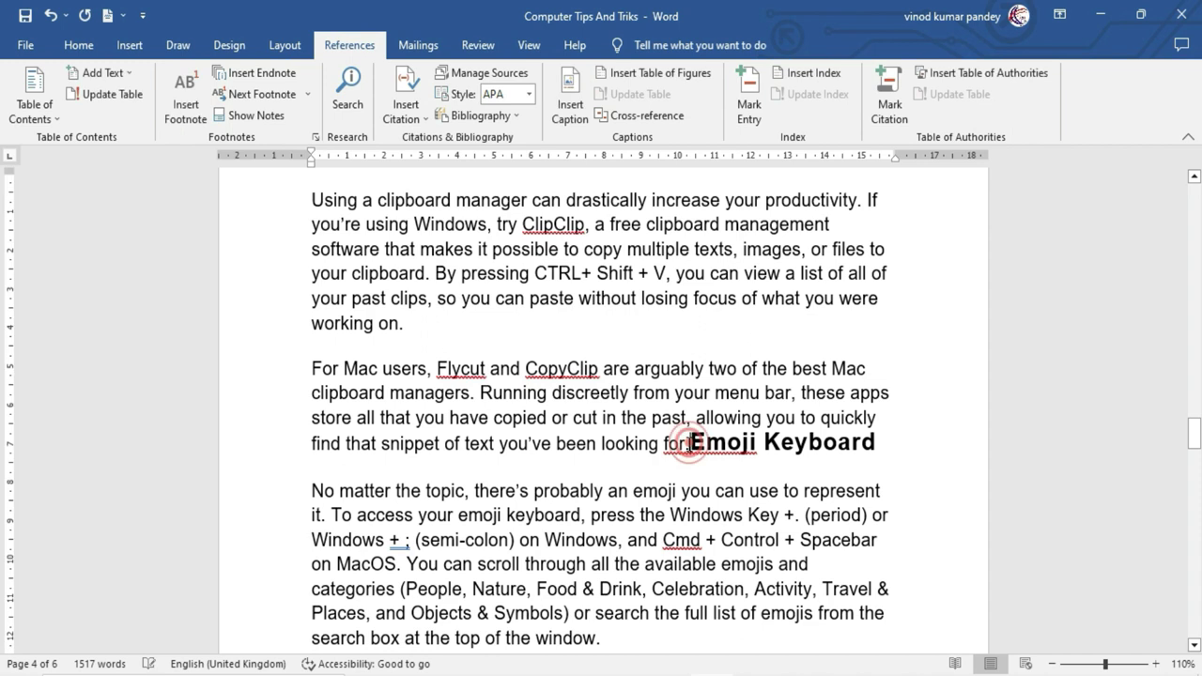
key(Return)
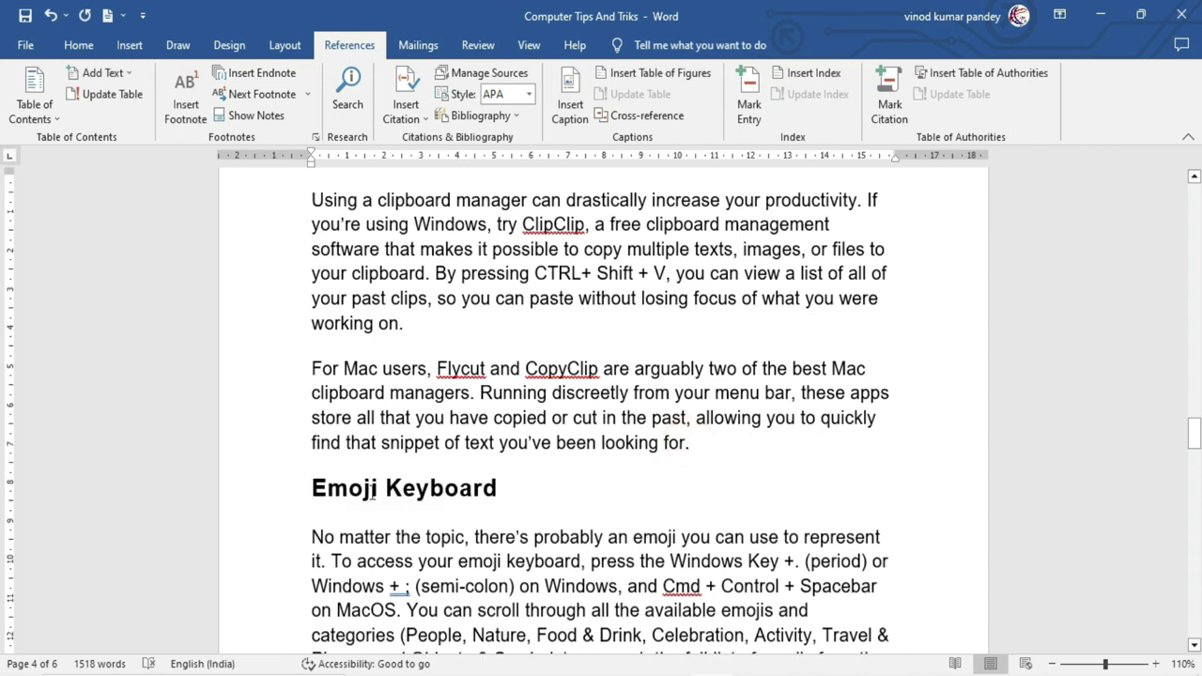
Step: Add endnote ii reading 'Windows+;' after the Emoji Keyboard heading
click(501, 488)
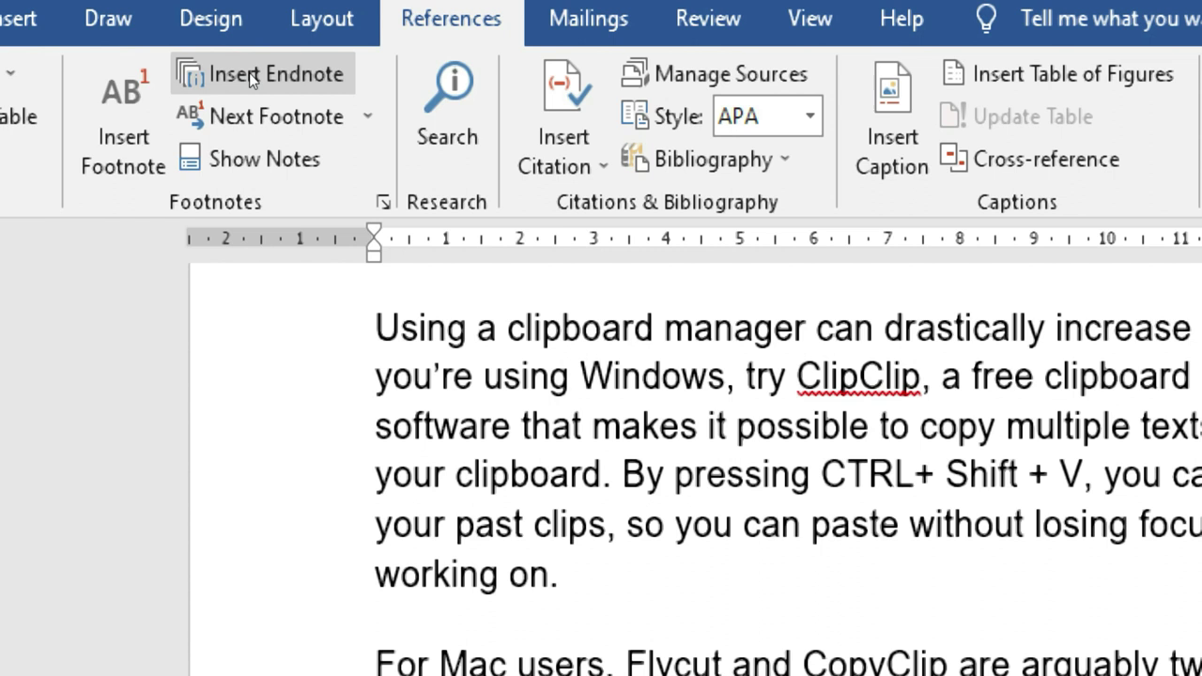
click(249, 72)
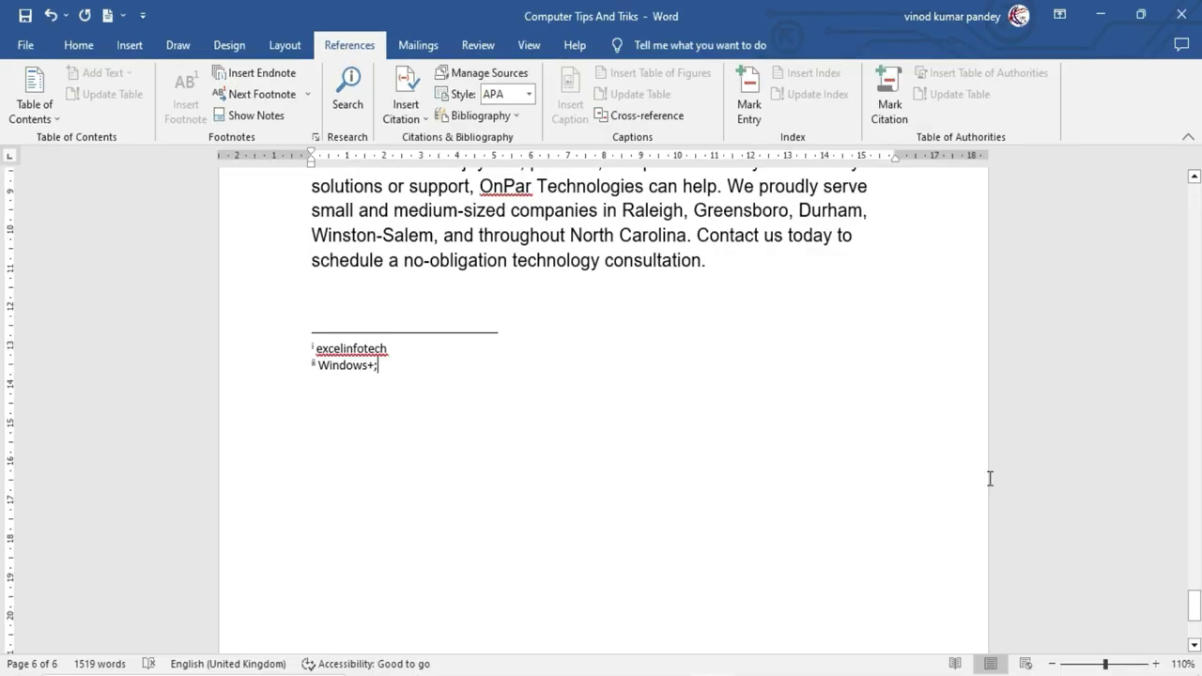
drag(1194, 606, 1164, 452)
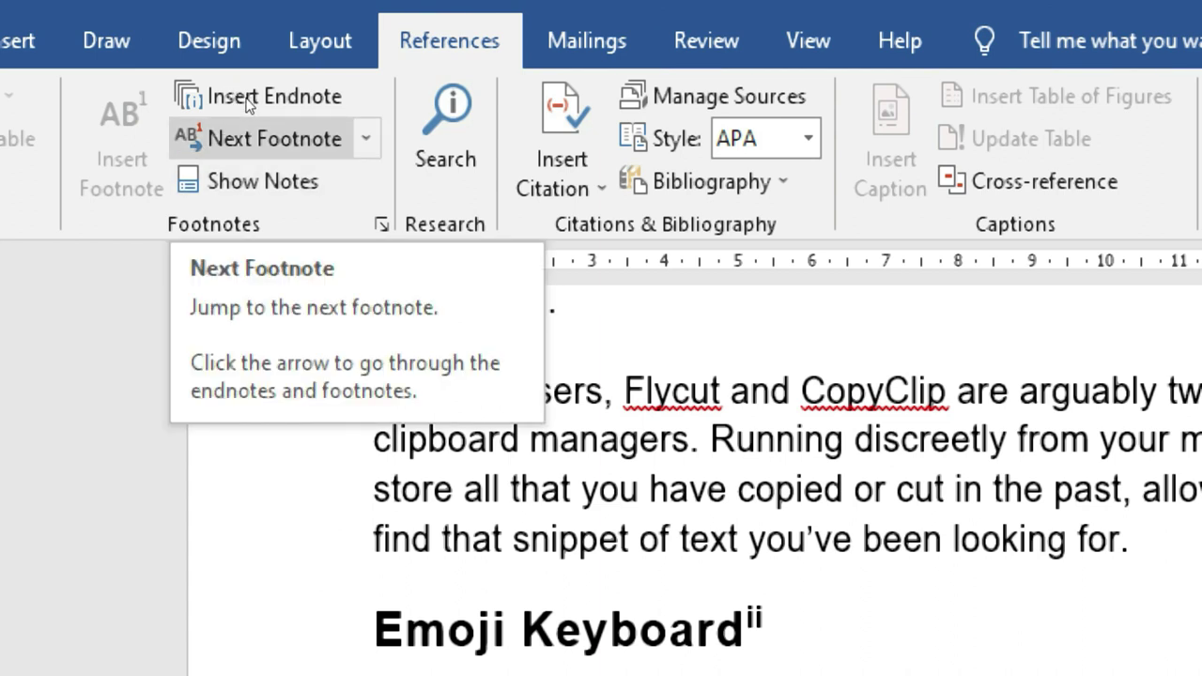
Step: Jump to the next footnote in the document from the Next Footnote menu
click(365, 138)
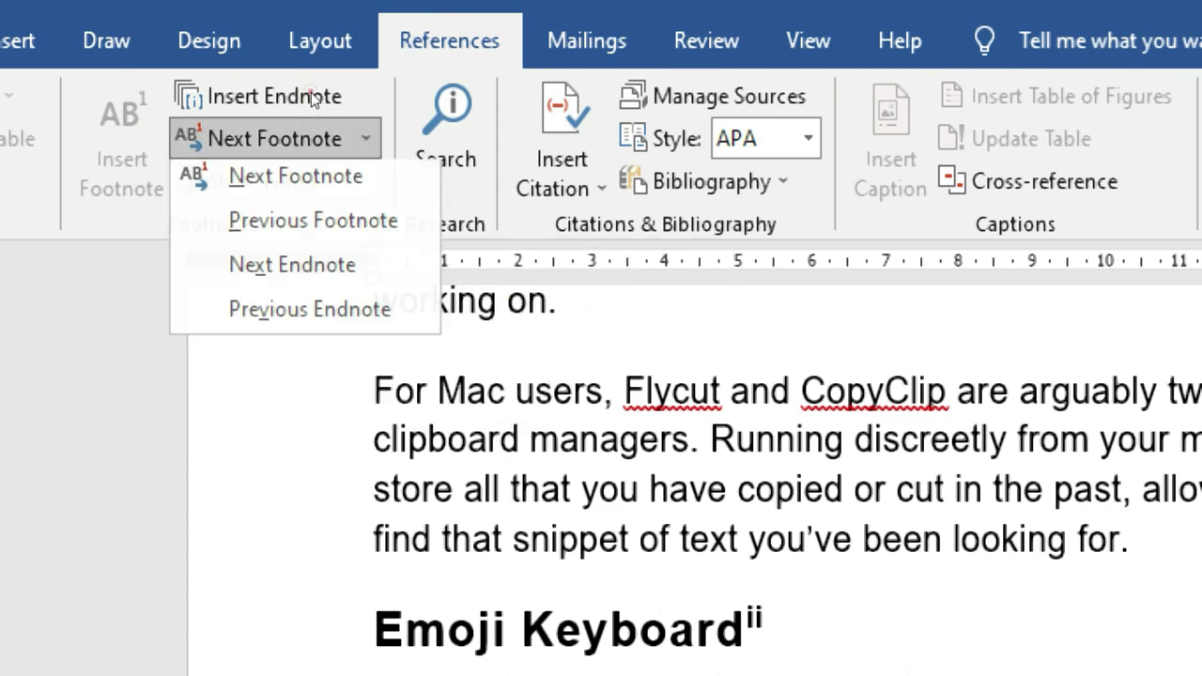
key(Down)
key(Up)
key(Down)
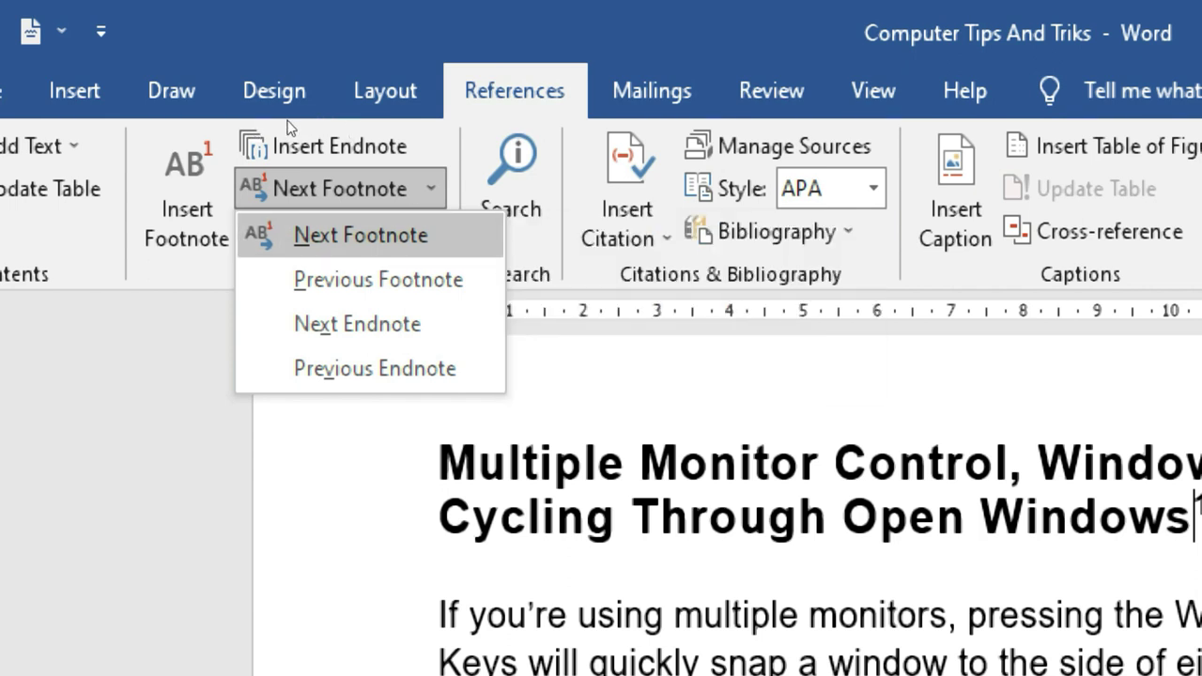
key(Return)
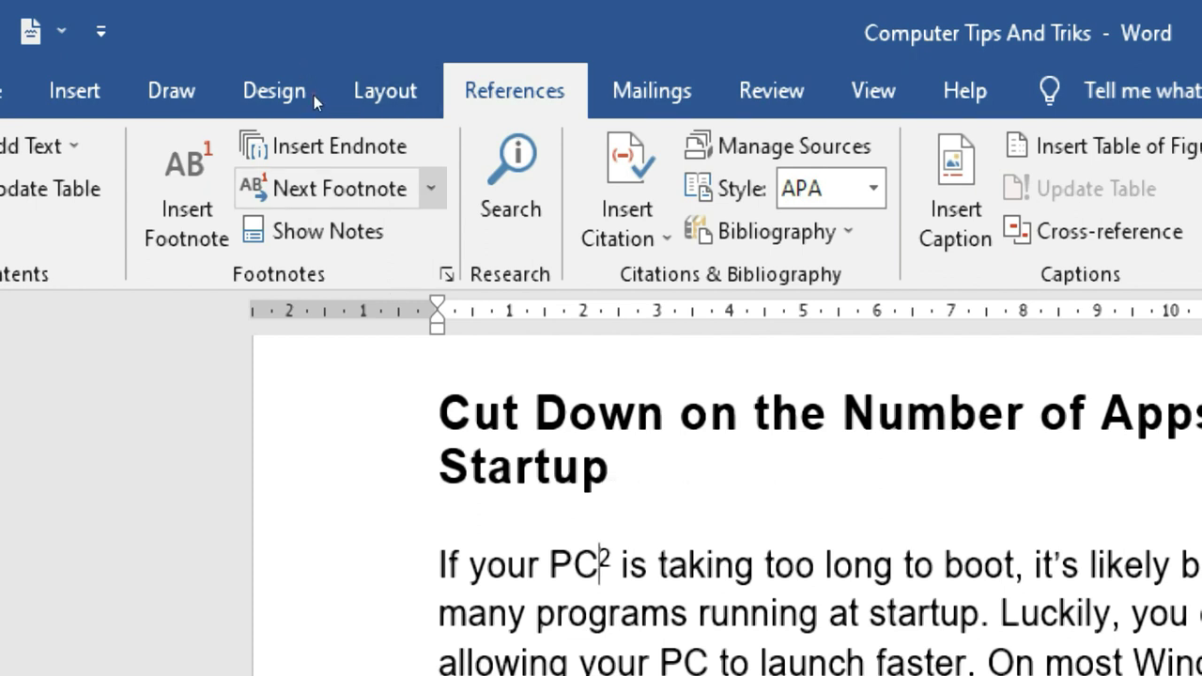
Step: Jump back to the previous footnote
key(alt+s)
key(o)
key(Down)
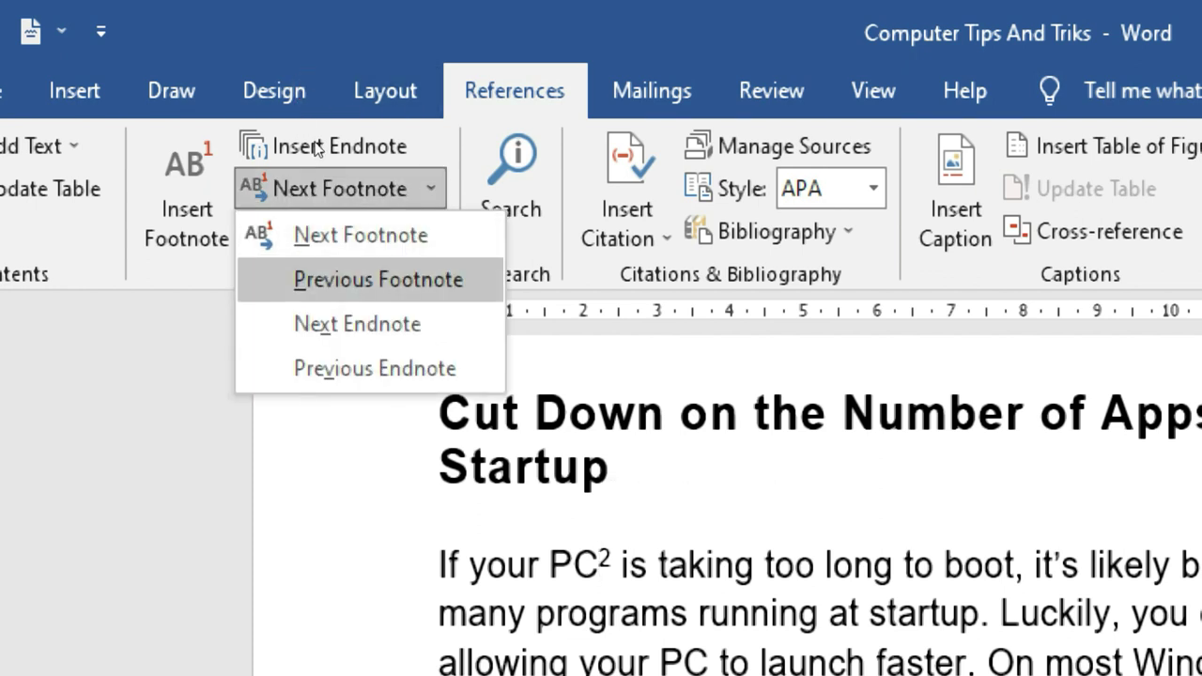
key(Return)
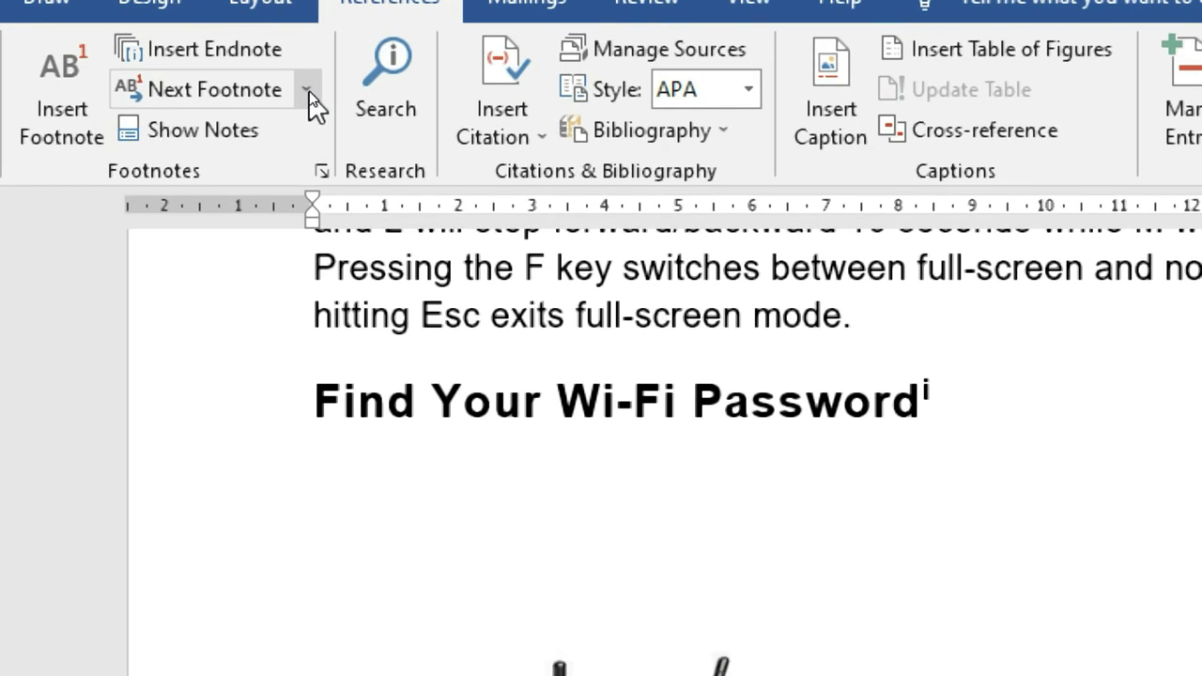
Step: Step through the endnote references by choosing Next Endnote twice
click(310, 94)
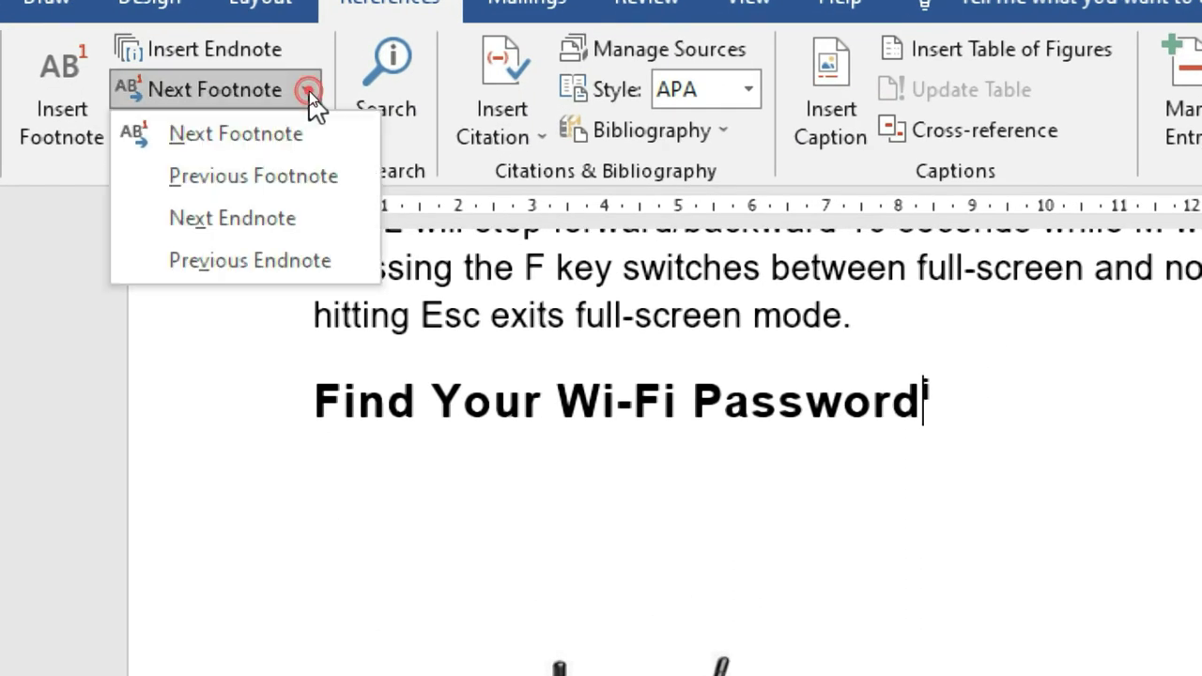
click(289, 217)
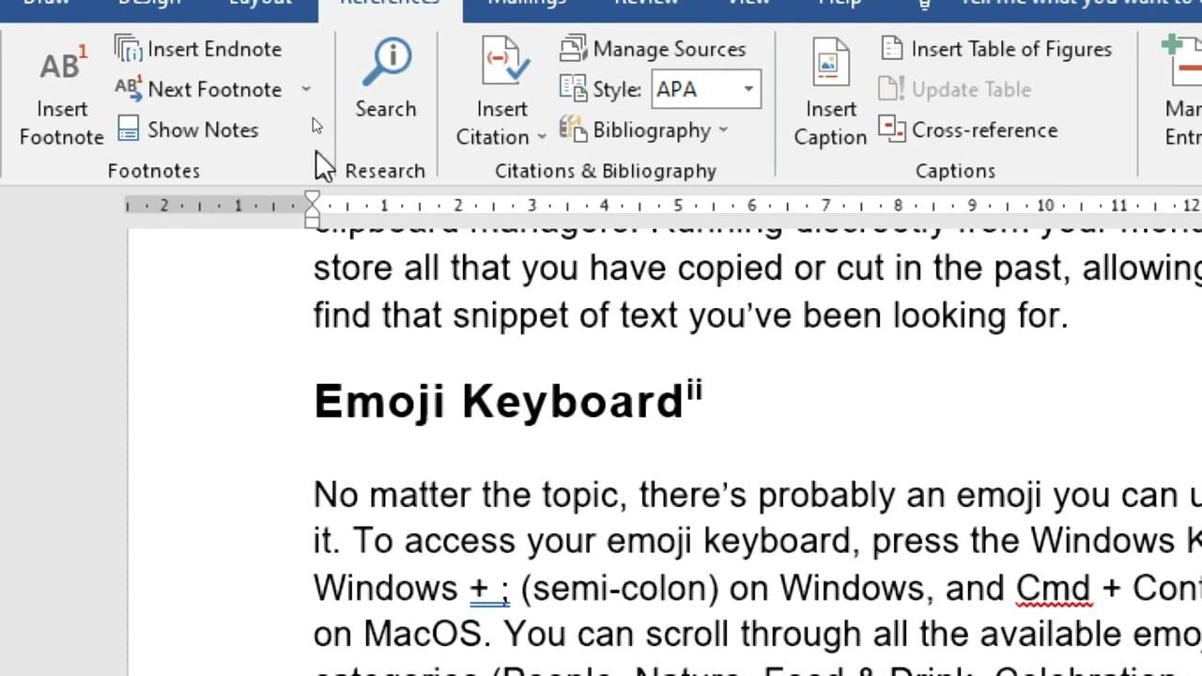
click(309, 91)
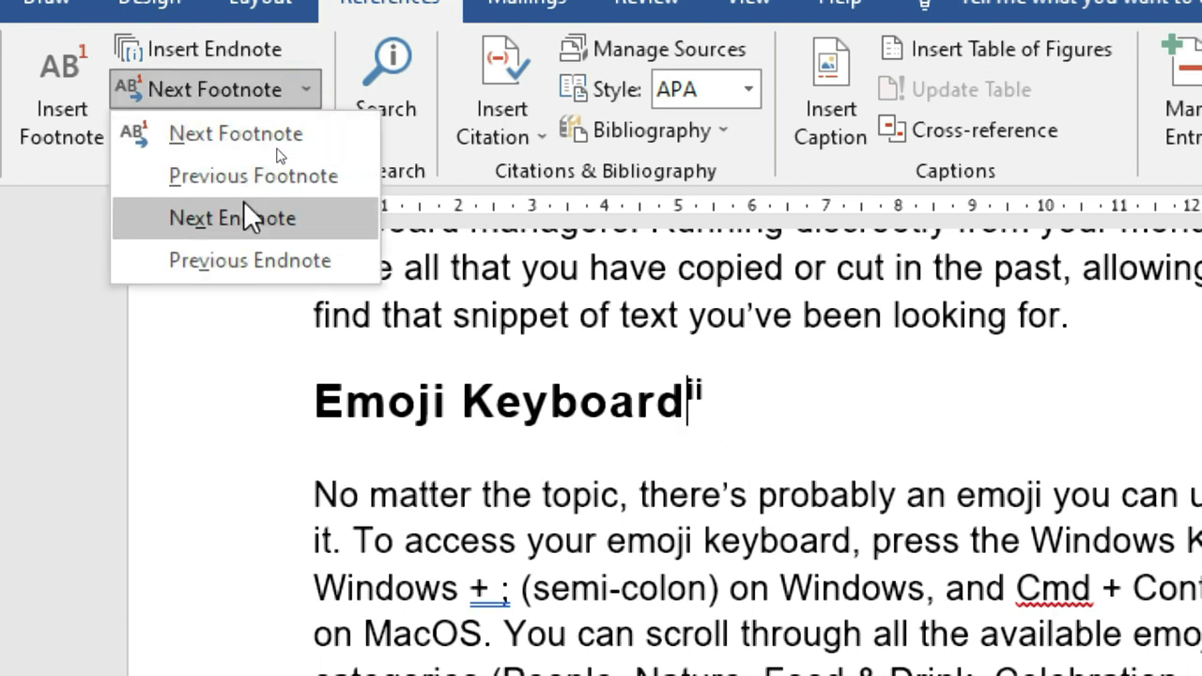
click(315, 266)
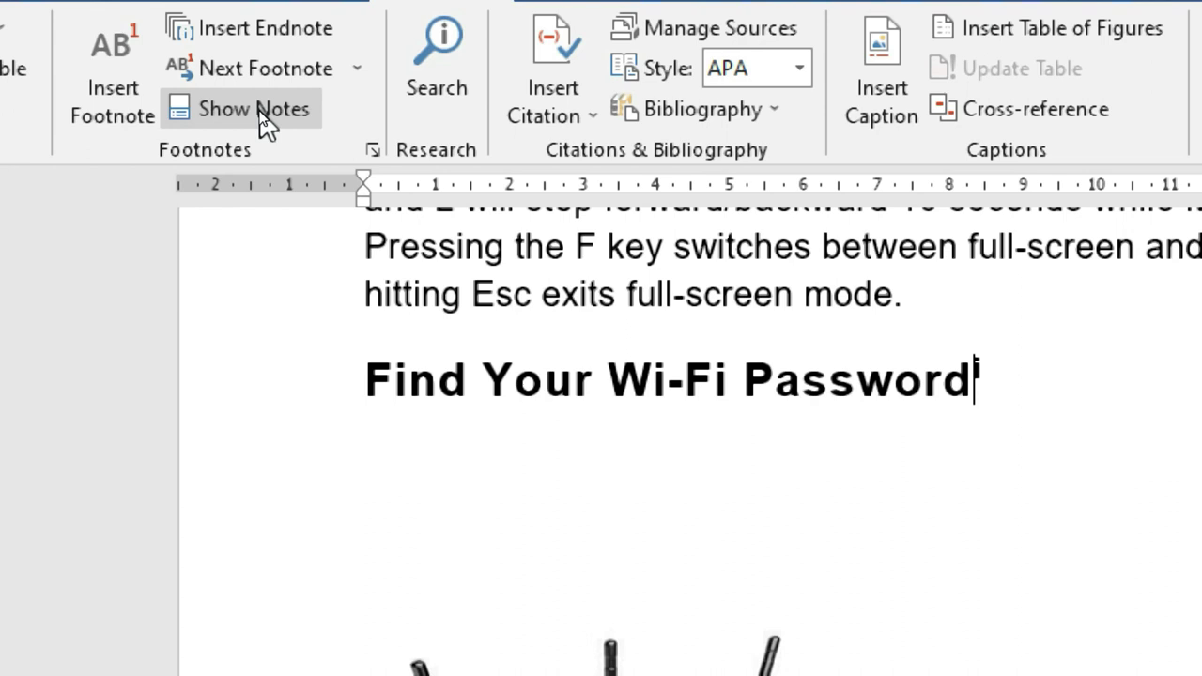
Step: Use Show Notes to view the endnote area, then return up to the body text
click(266, 118)
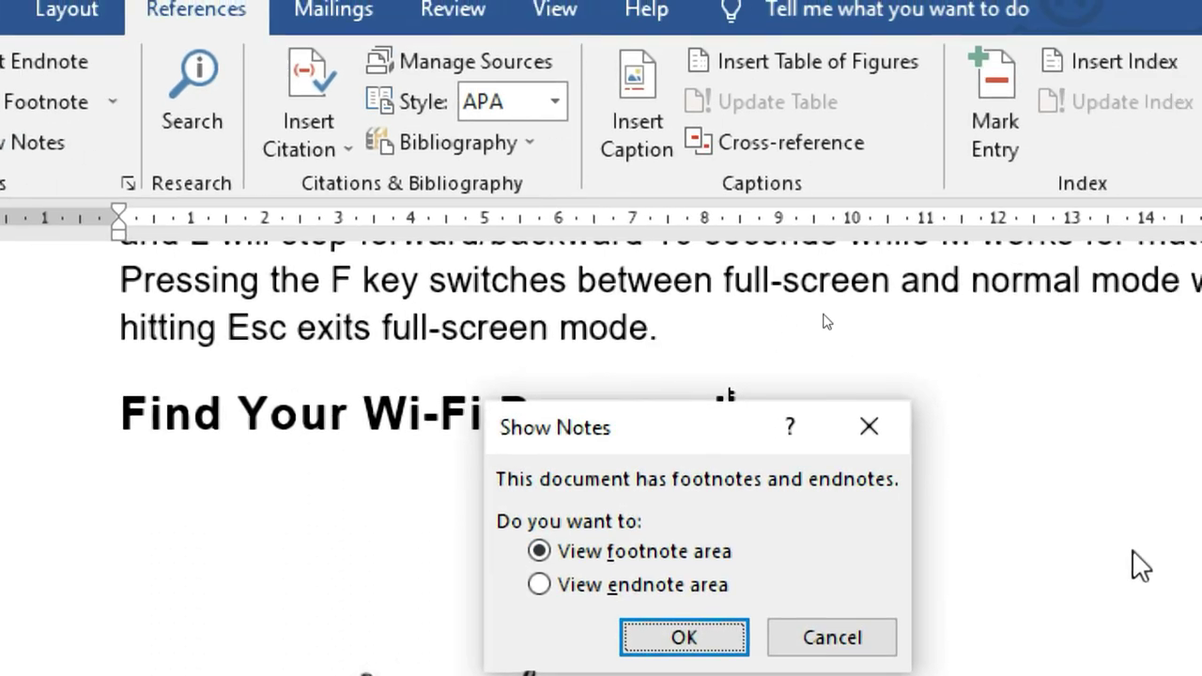
drag(530, 413, 514, 240)
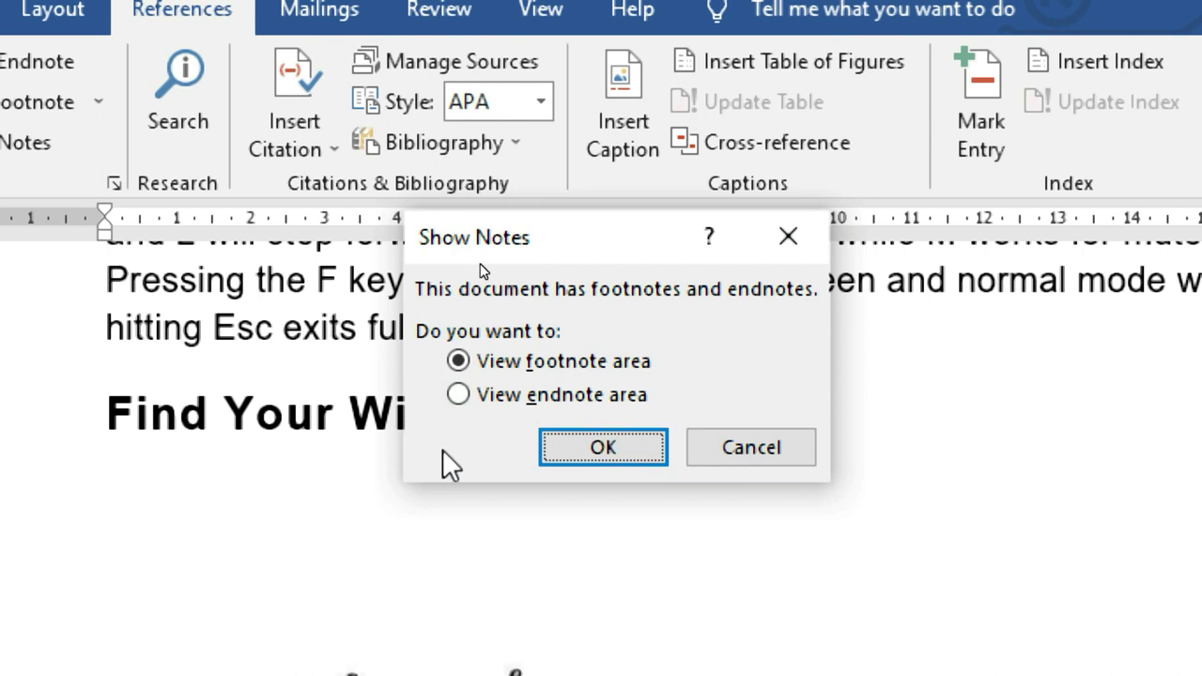
click(475, 396)
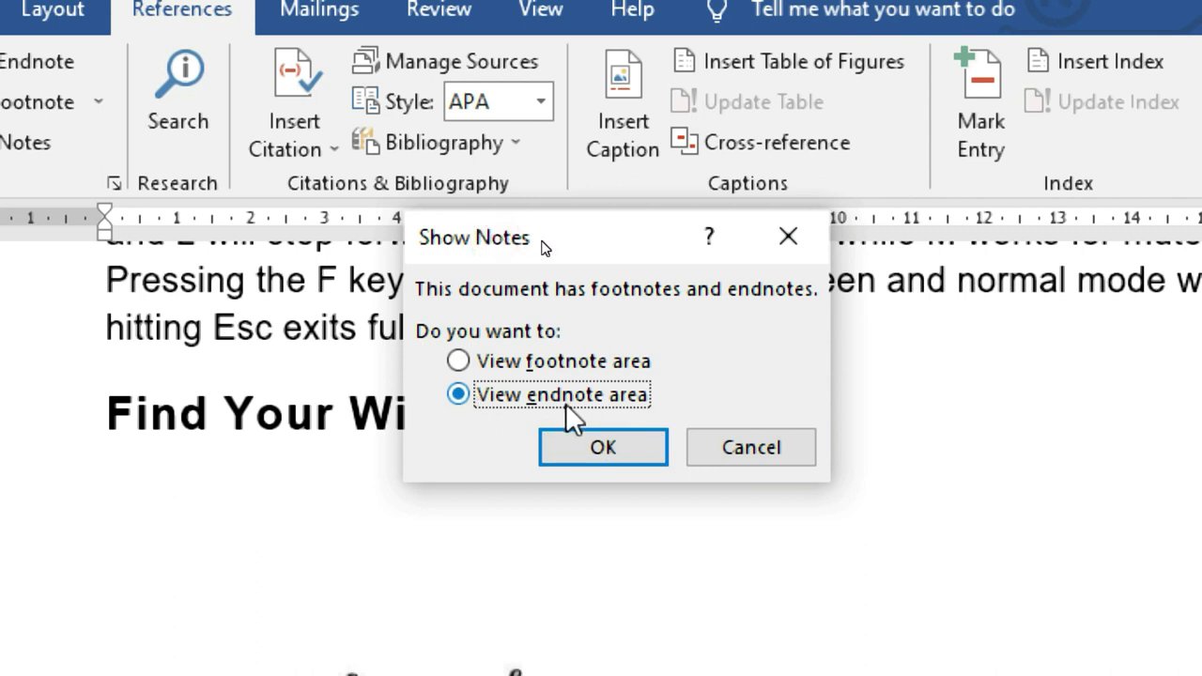
click(601, 450)
click(601, 450)
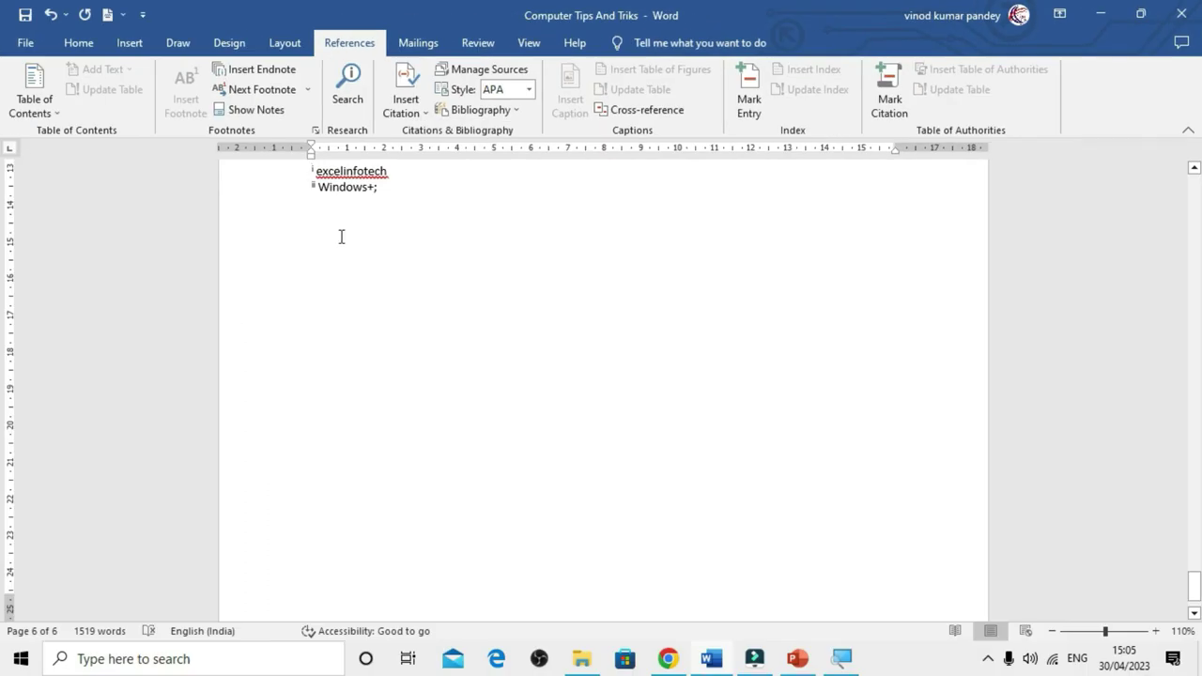
scroll(341, 238, up, 5)
scroll(341, 237, up, 3)
scroll(341, 237, up, 2)
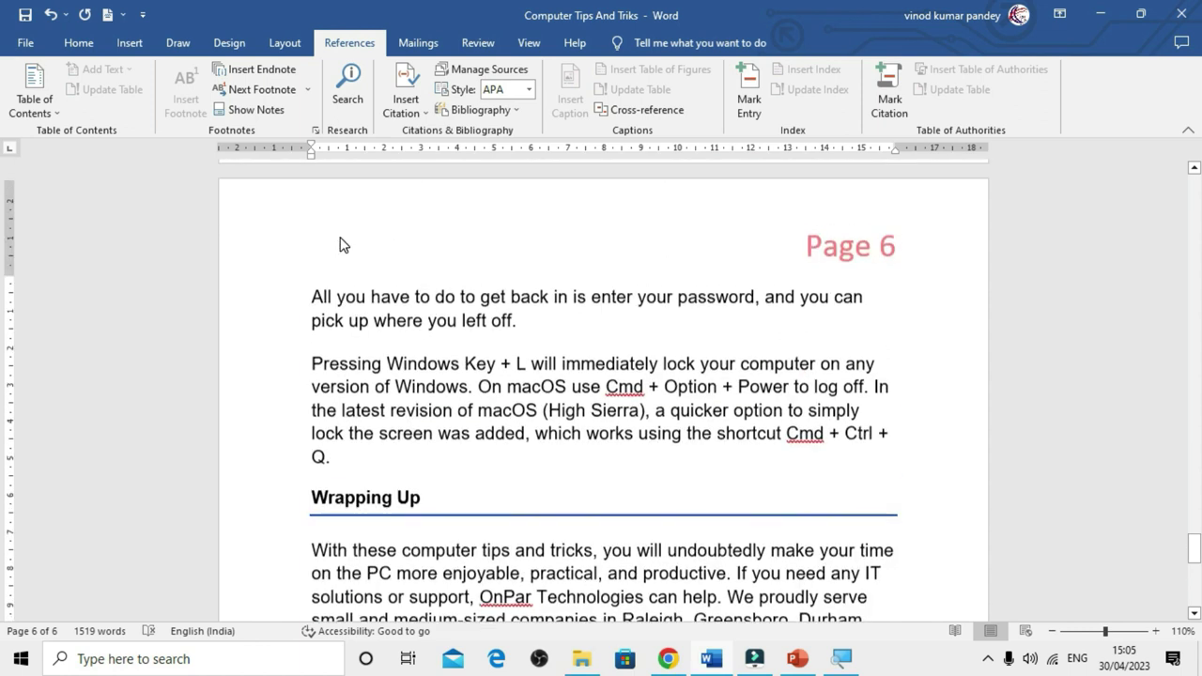
scroll(341, 237, up, 3)
scroll(341, 238, up, 2)
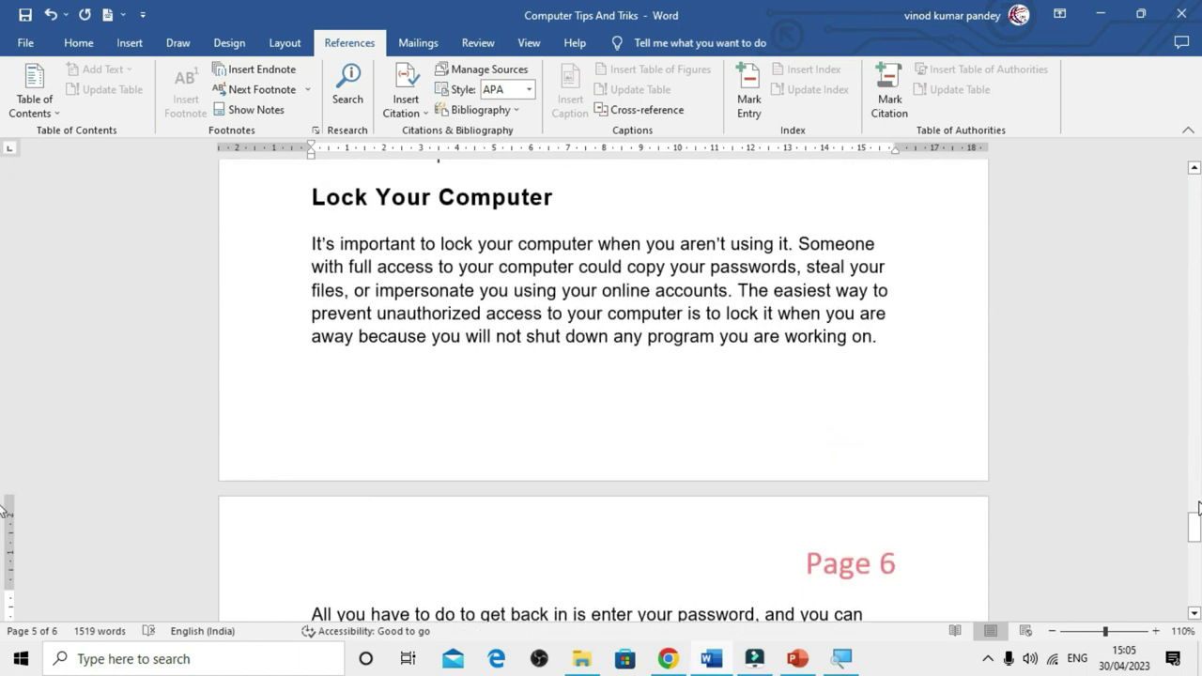
Step: Delete footnote 1 after 'Windows' in the Multiple Monitor heading
click(1196, 420)
drag(1196, 420, 1197, 182)
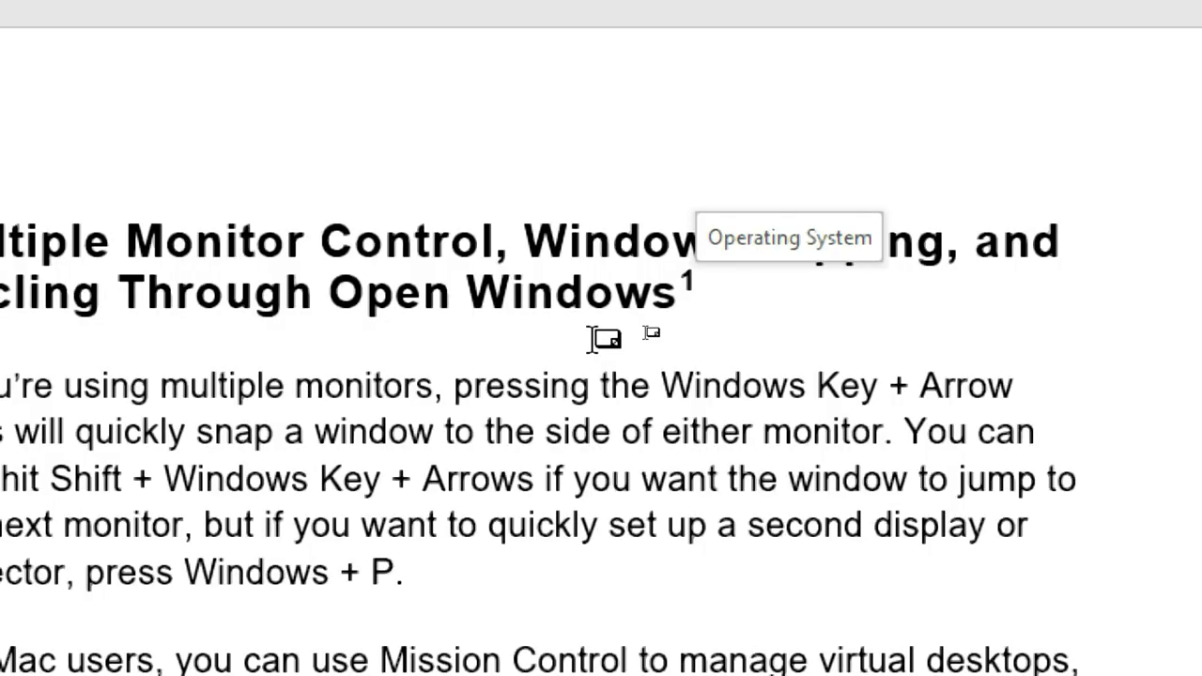
click(696, 301)
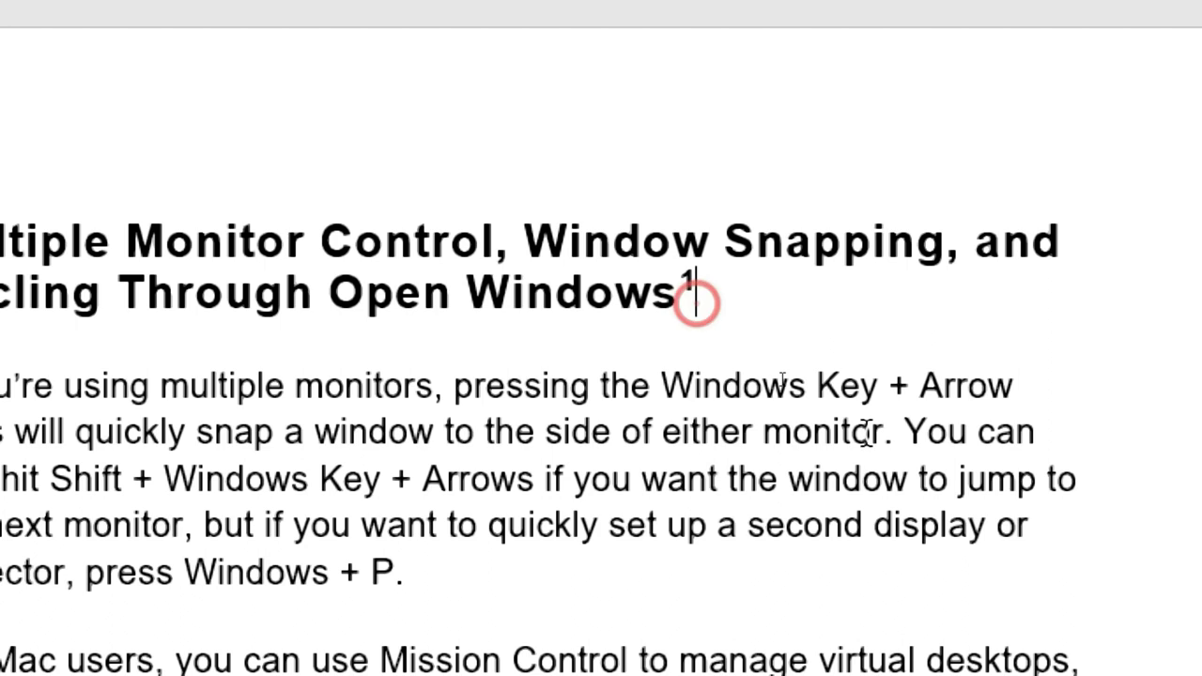
key(BackSpace)
key(BackSpace)
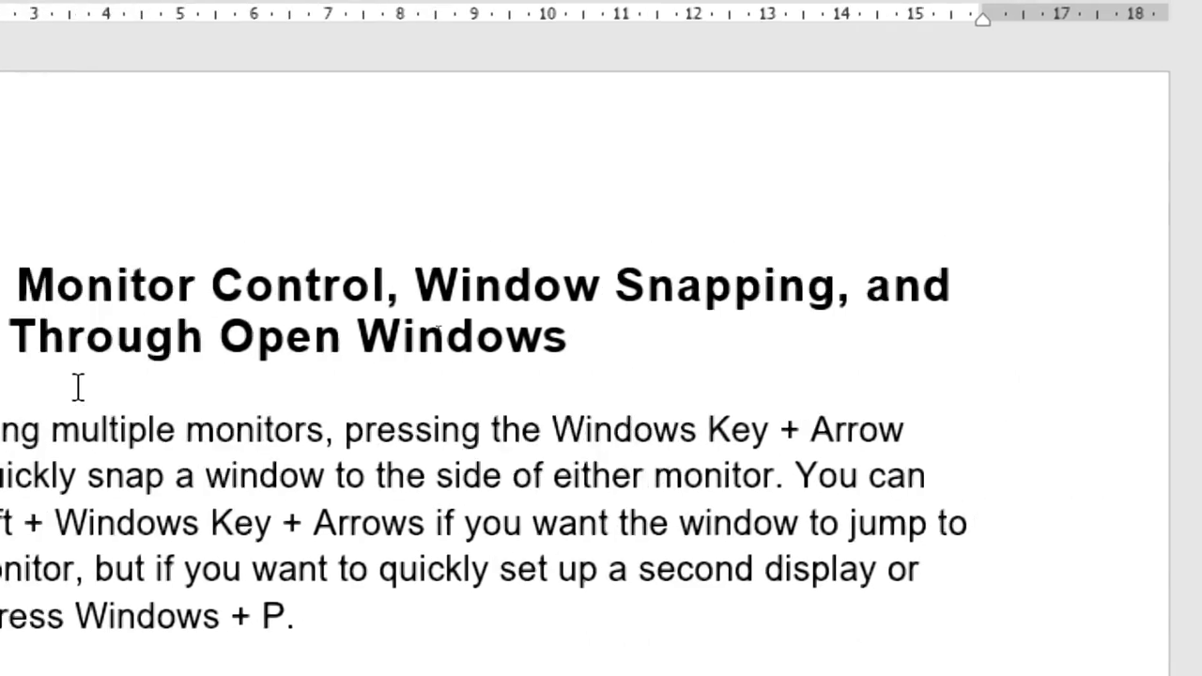
Step: Delete the footnote after 'PC' in the startup paragraph
scroll(470, 558, down, 2)
scroll(577, 328, down, 1)
scroll(577, 402, down, 3)
scroll(579, 423, down, 3)
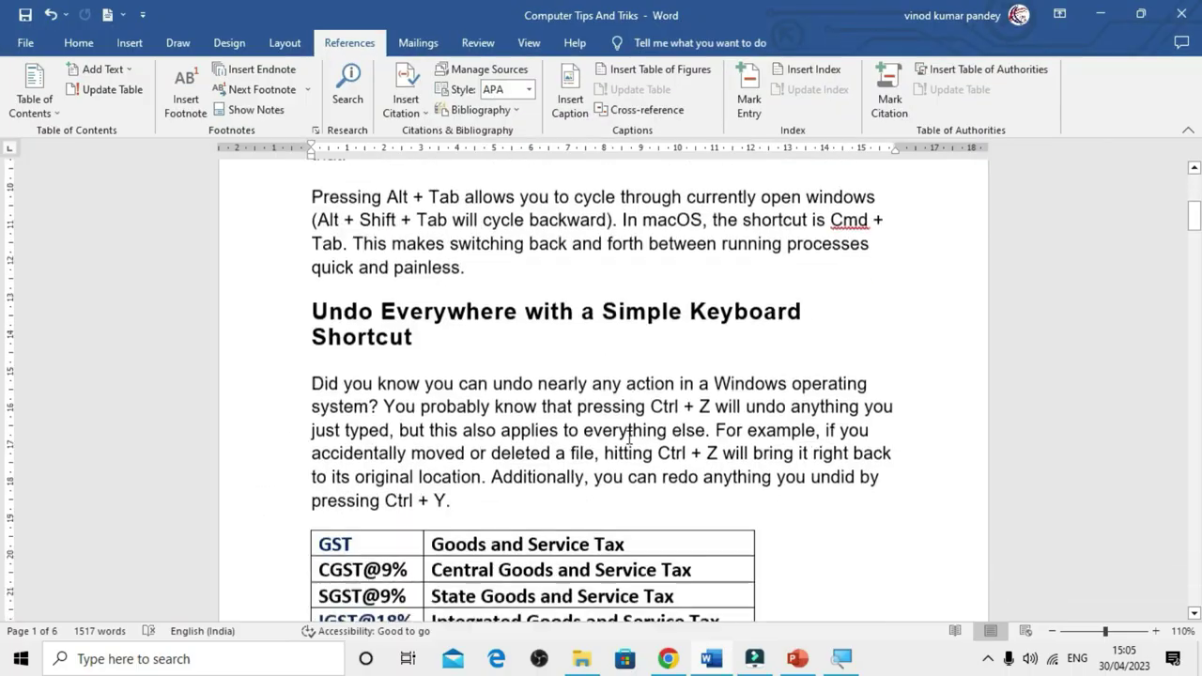
scroll(581, 448, down, 3)
scroll(582, 423, down, 5)
scroll(585, 376, down, 1)
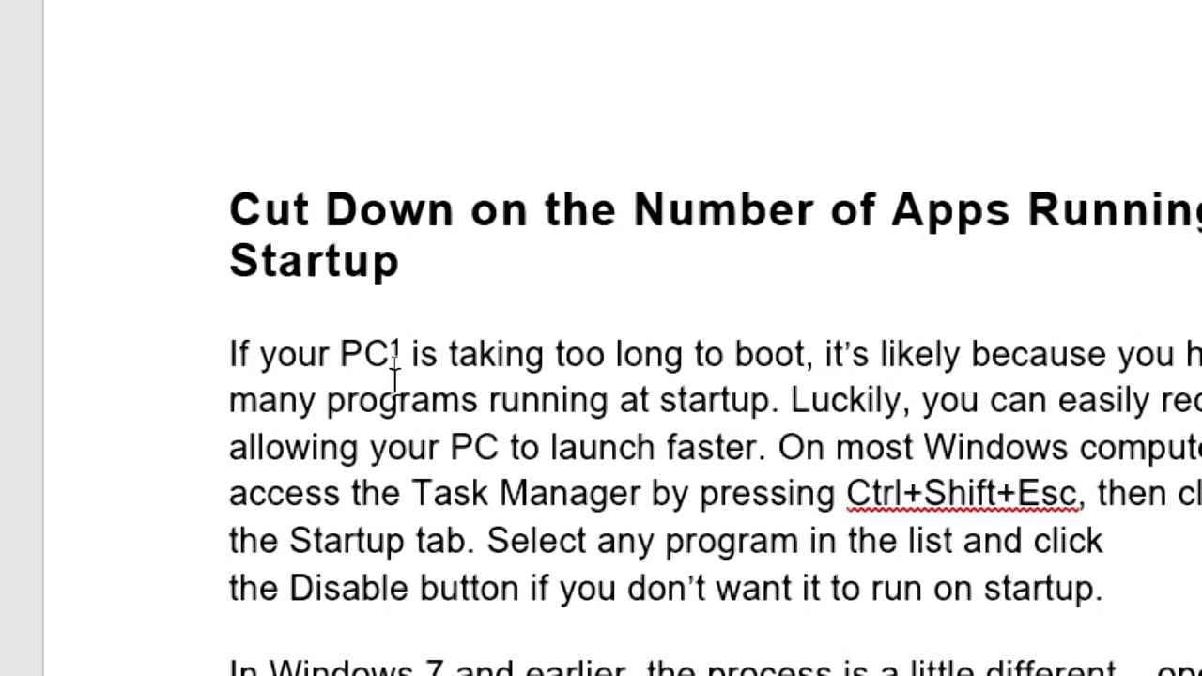
click(400, 346)
key(Delete)
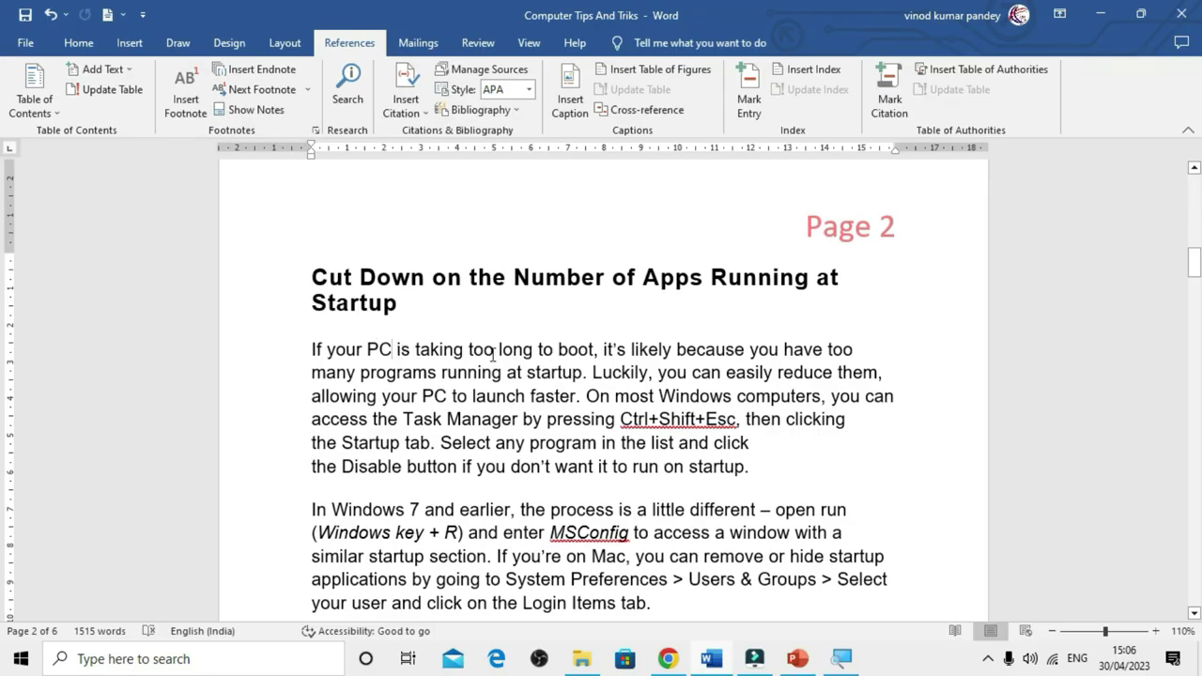
Step: Delete the endnote mark after the Find Your Wi-Fi Password heading
scroll(492, 355, down, 5)
scroll(492, 354, down, 4)
scroll(451, 376, down, 2)
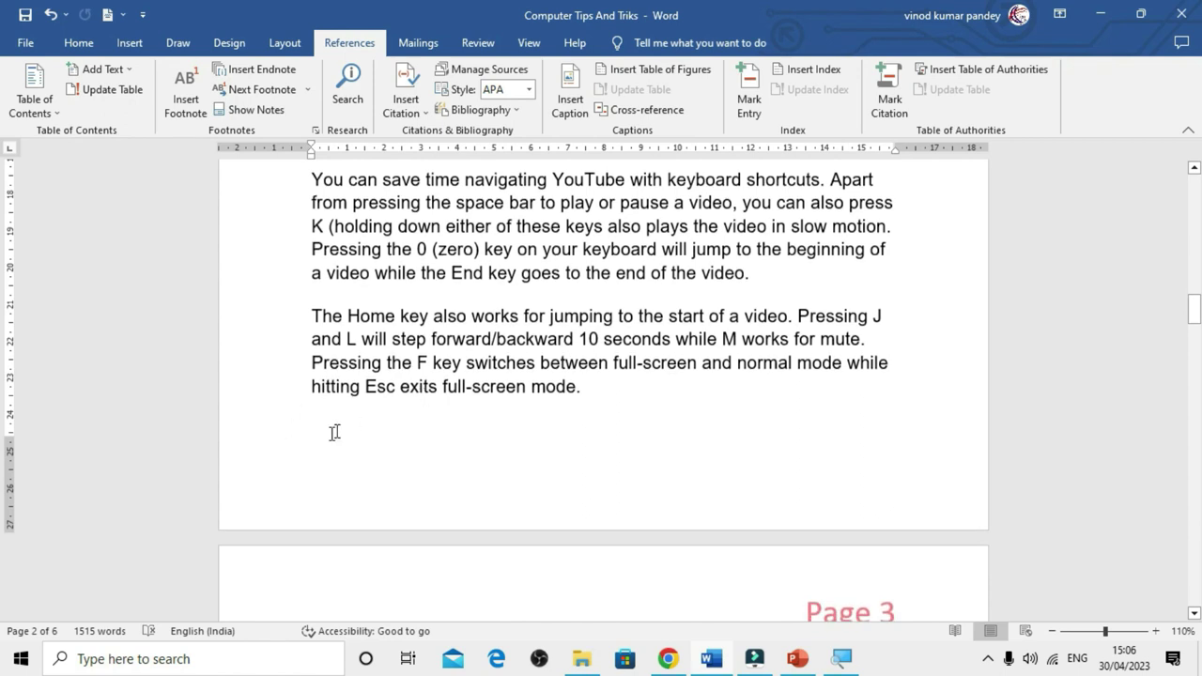
scroll(361, 462, up, 1)
scroll(360, 462, up, 3)
scroll(361, 462, up, 3)
scroll(360, 462, up, 2)
scroll(360, 463, up, 3)
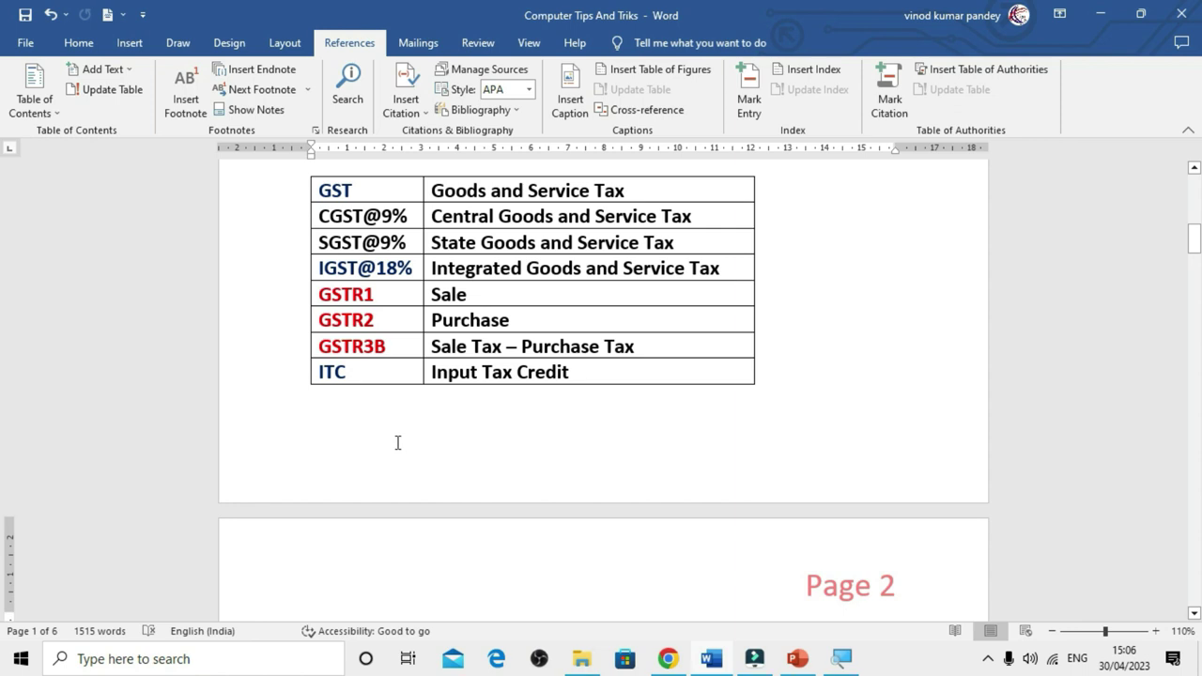
scroll(398, 443, down, 3)
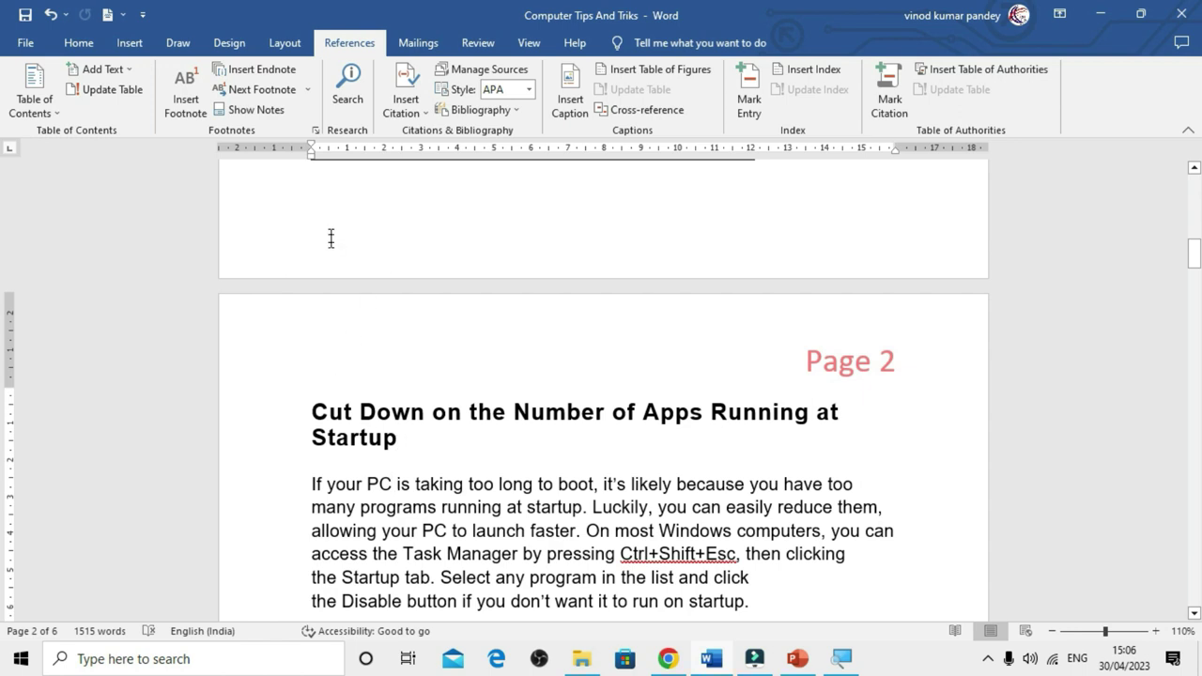
scroll(392, 278, down, 3)
scroll(451, 357, down, 3)
scroll(498, 413, down, 2)
scroll(539, 467, down, 3)
scroll(540, 470, down, 3)
scroll(623, 424, down, 2)
click(618, 301)
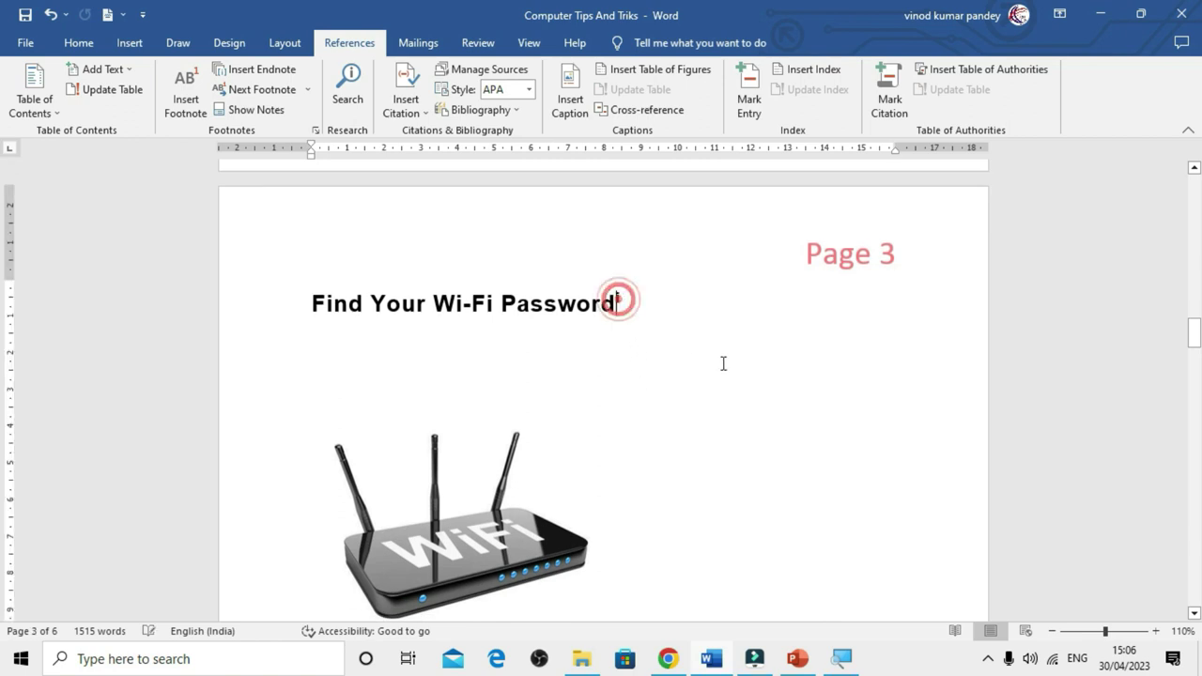
click(626, 298)
key(BackSpace)
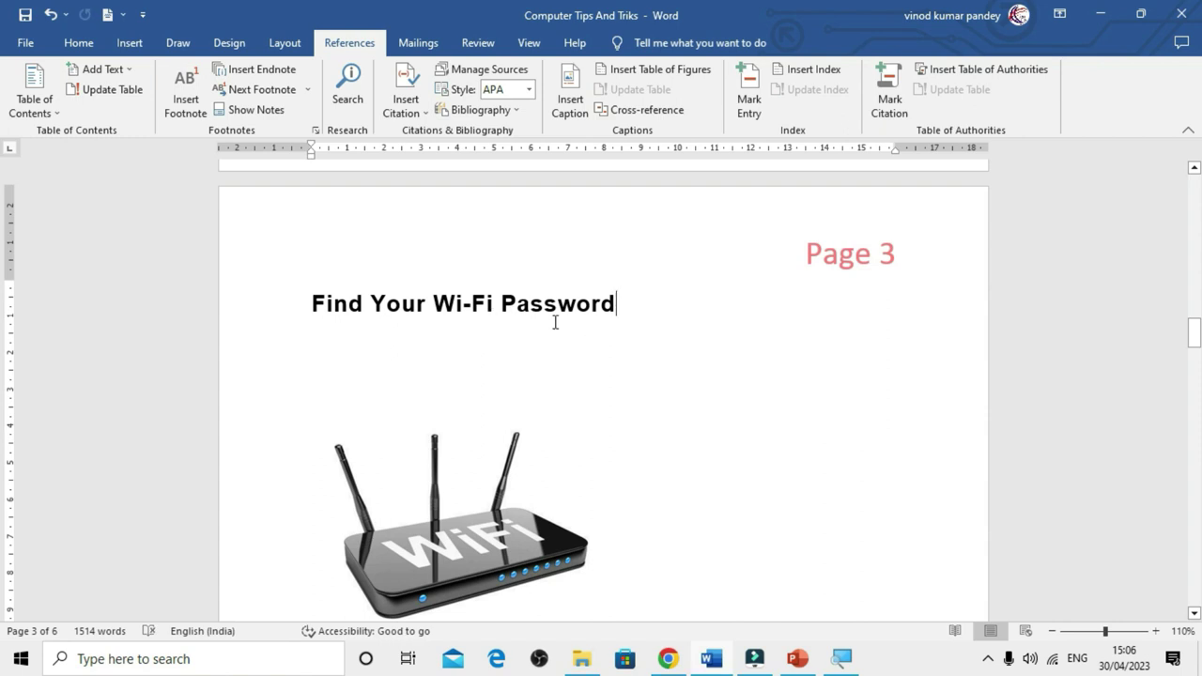
Step: Delete the endnote mark after the Emoji Keyboard heading
scroll(555, 323, down, 5)
scroll(555, 324, down, 2)
scroll(555, 324, down, 4)
scroll(555, 325, down, 2)
scroll(555, 324, down, 1)
scroll(555, 324, down, 4)
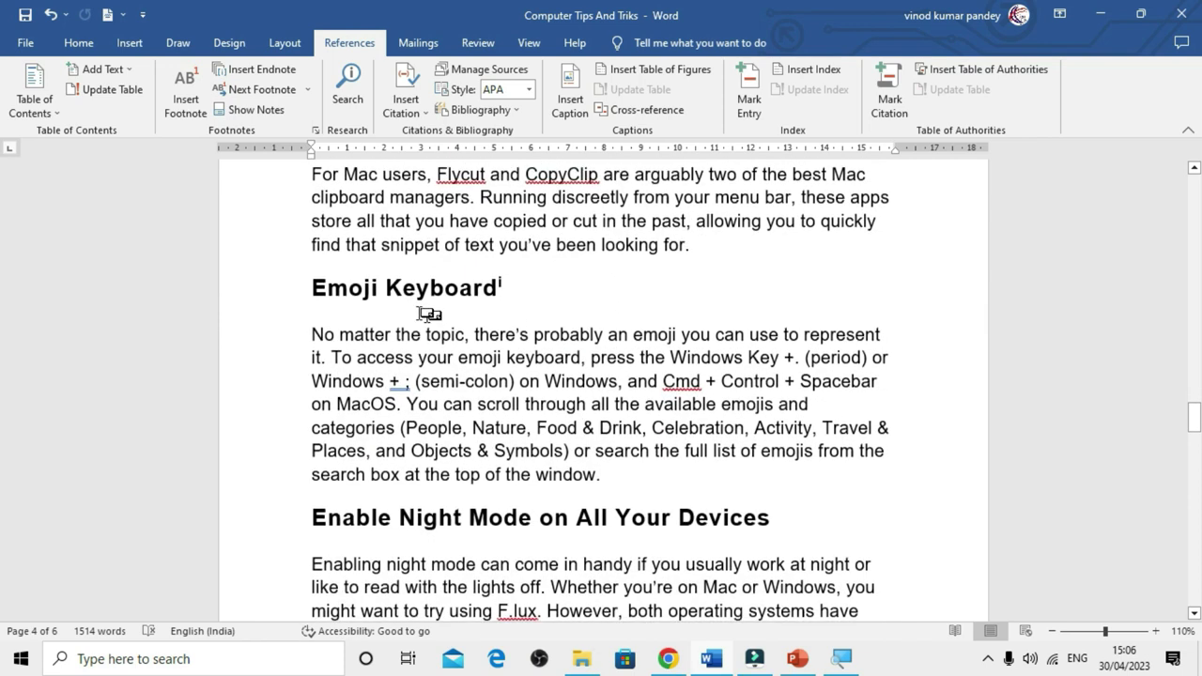
click(527, 293)
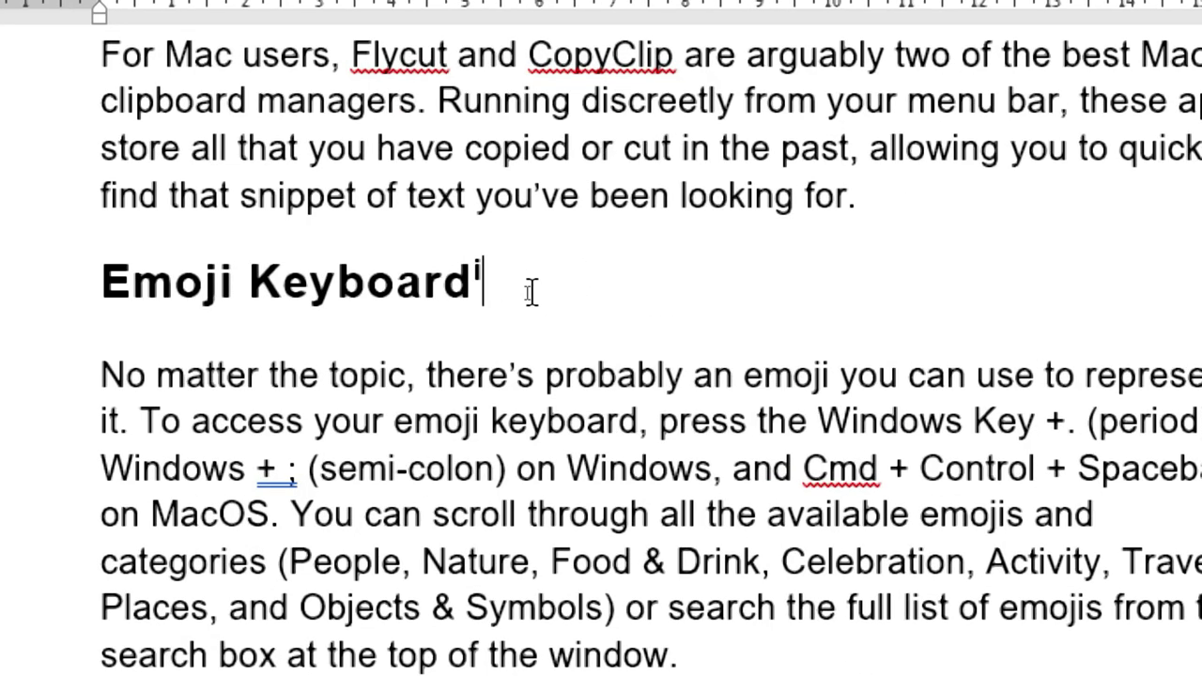
key(shift+Left)
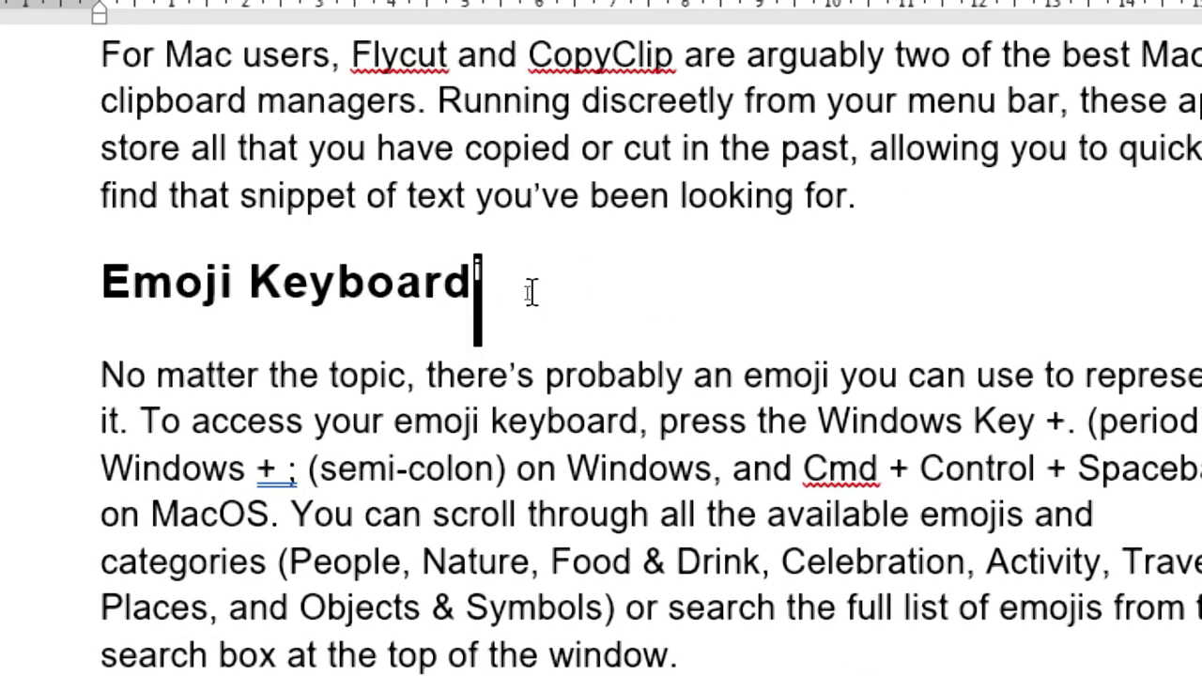
key(BackSpace)
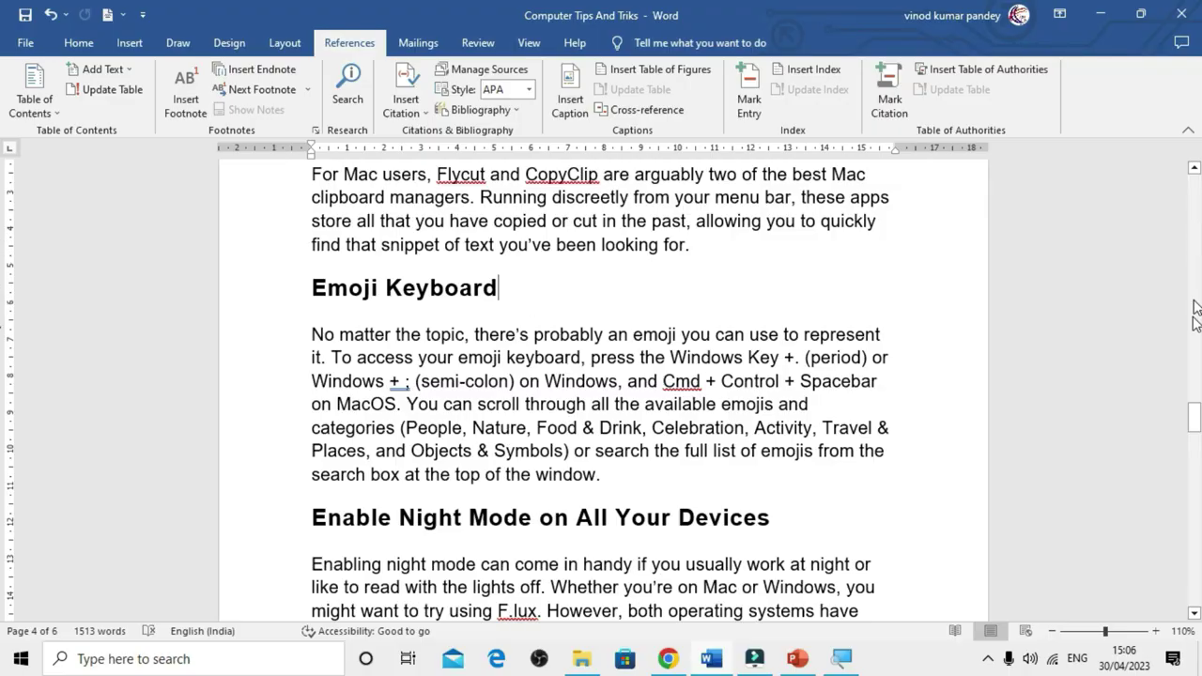
drag(1195, 418, 1194, 587)
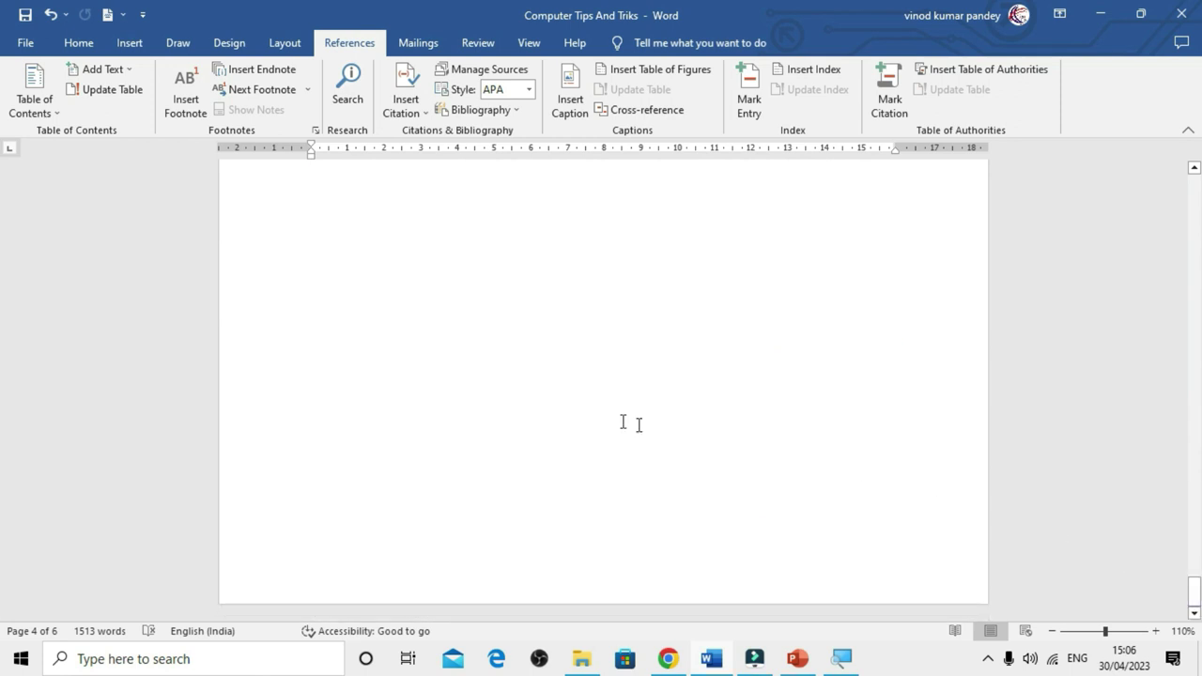
scroll(450, 284, up, 3)
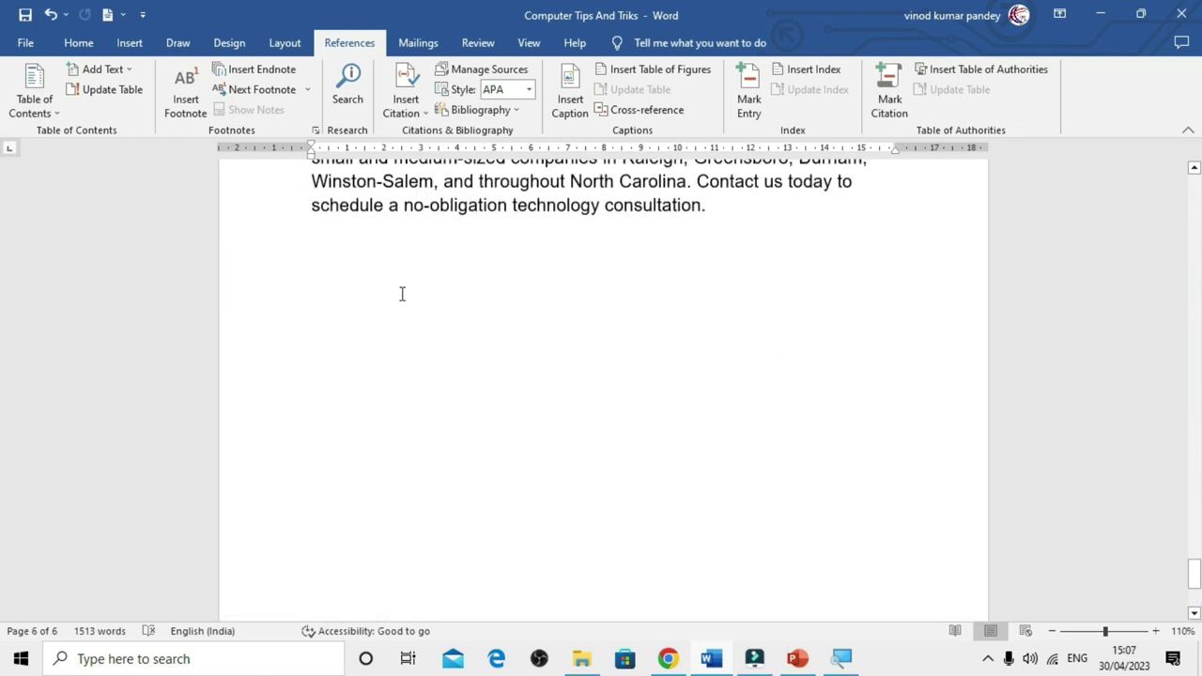